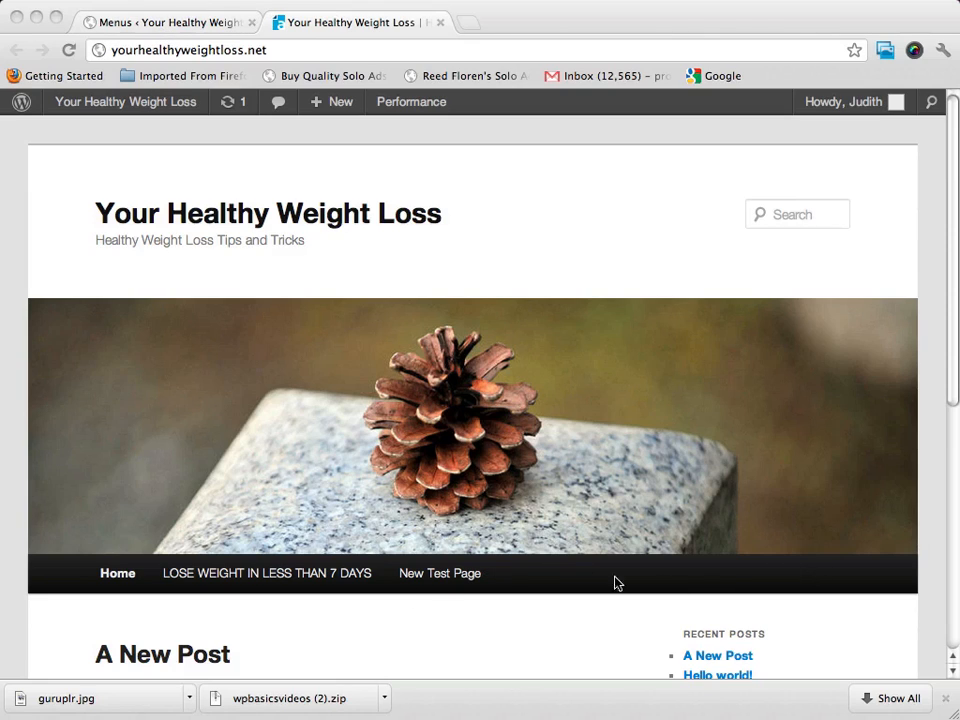
# Step: Go from the live site to the admin area's page list and start adding a new page
pyautogui.click(560, 591)
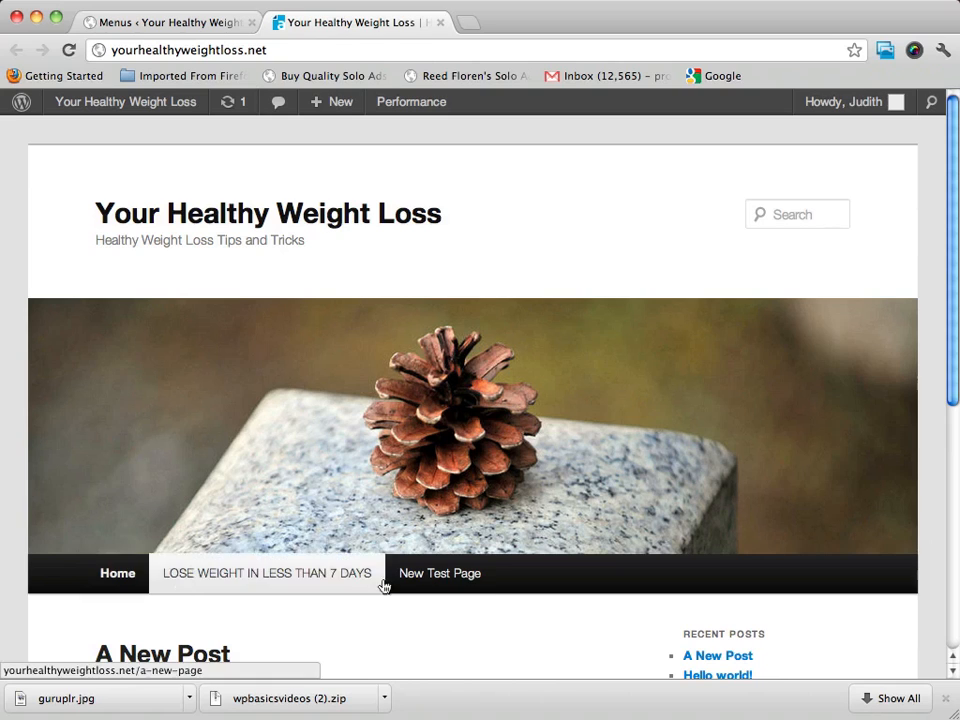
pyautogui.click(118, 24)
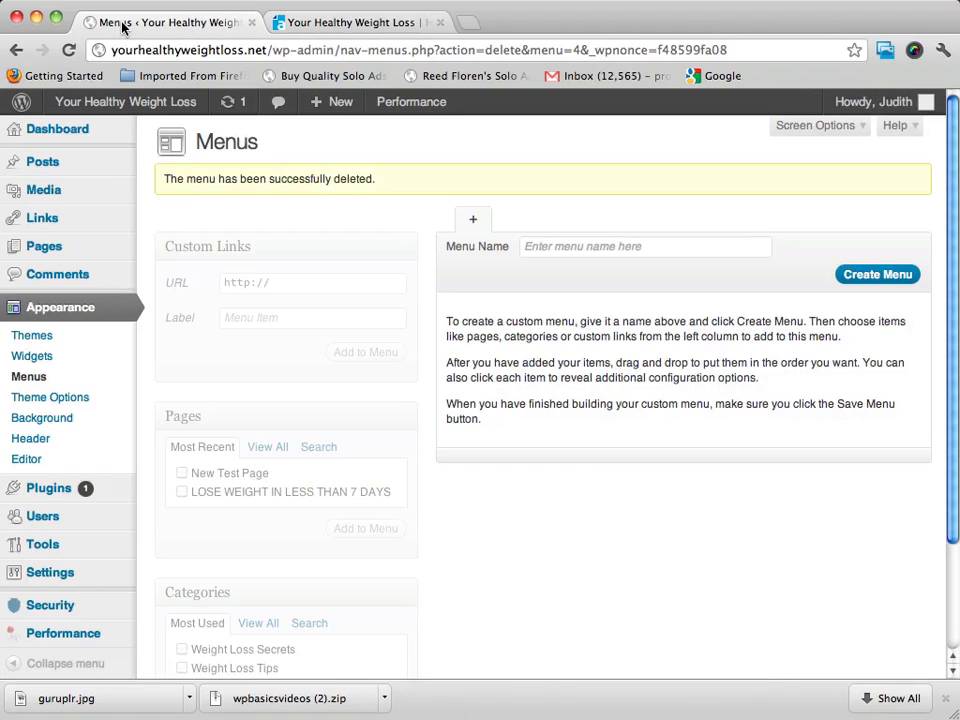
pyautogui.moveTo(54, 251)
pyautogui.click(186, 248)
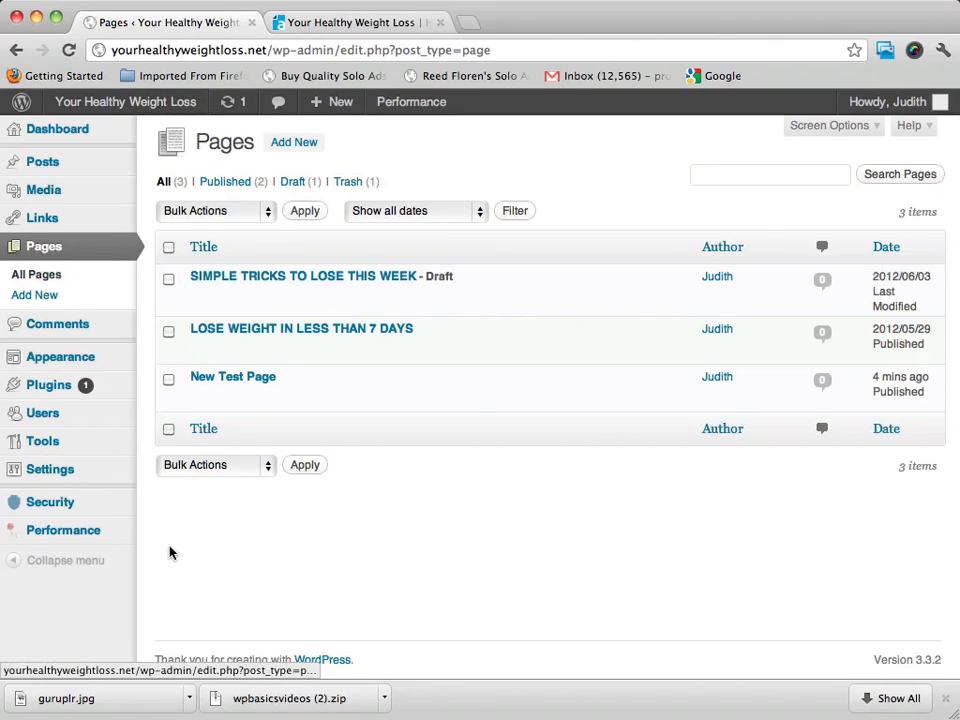
pyautogui.click(290, 142)
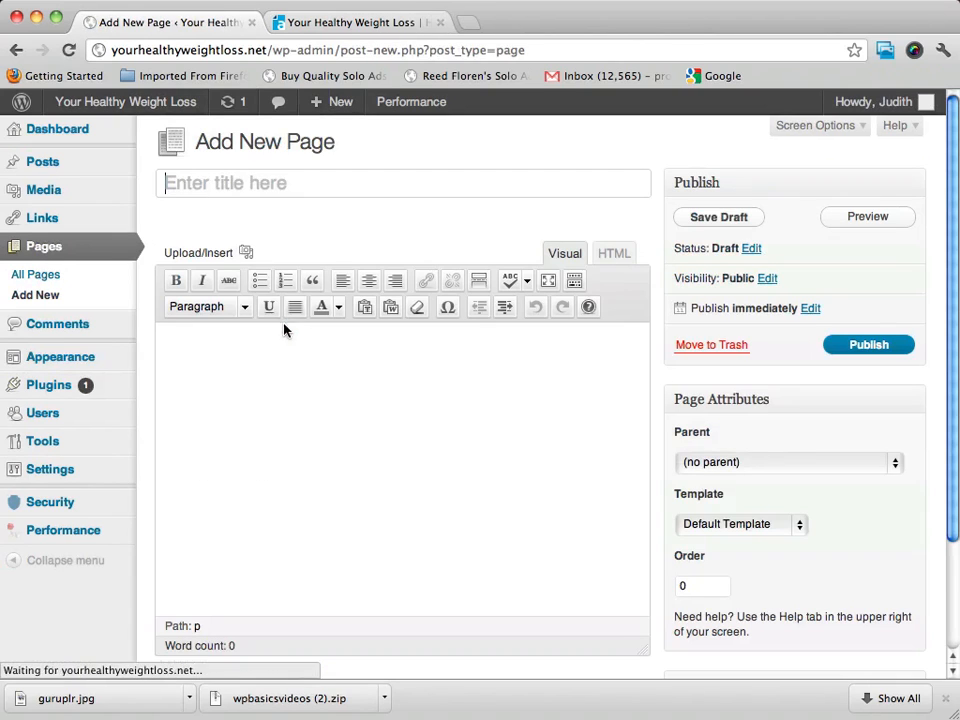
# Step: Title the new page "One More Test Page" and publish it
pyautogui.click(249, 184)
pyautogui.write('On')
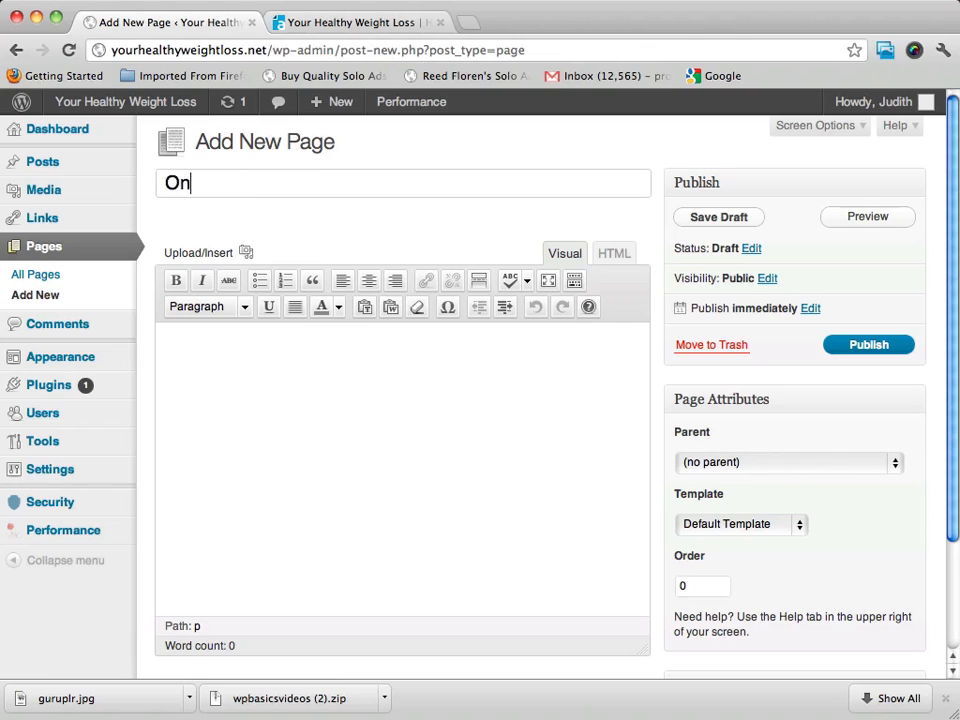
pyautogui.write('e More Test')
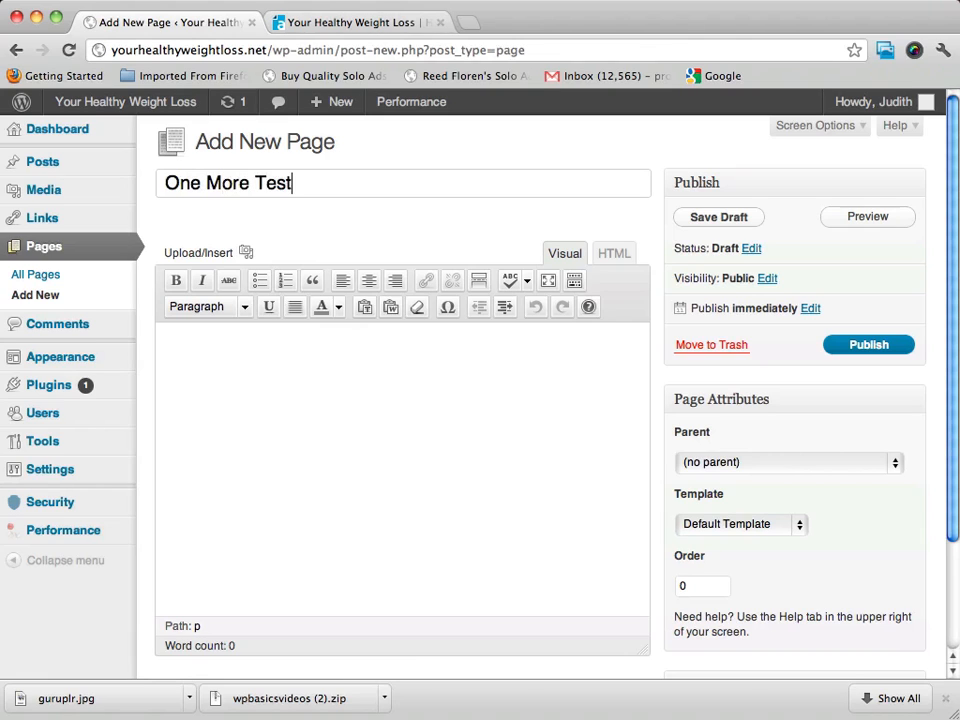
pyautogui.write(' Page')
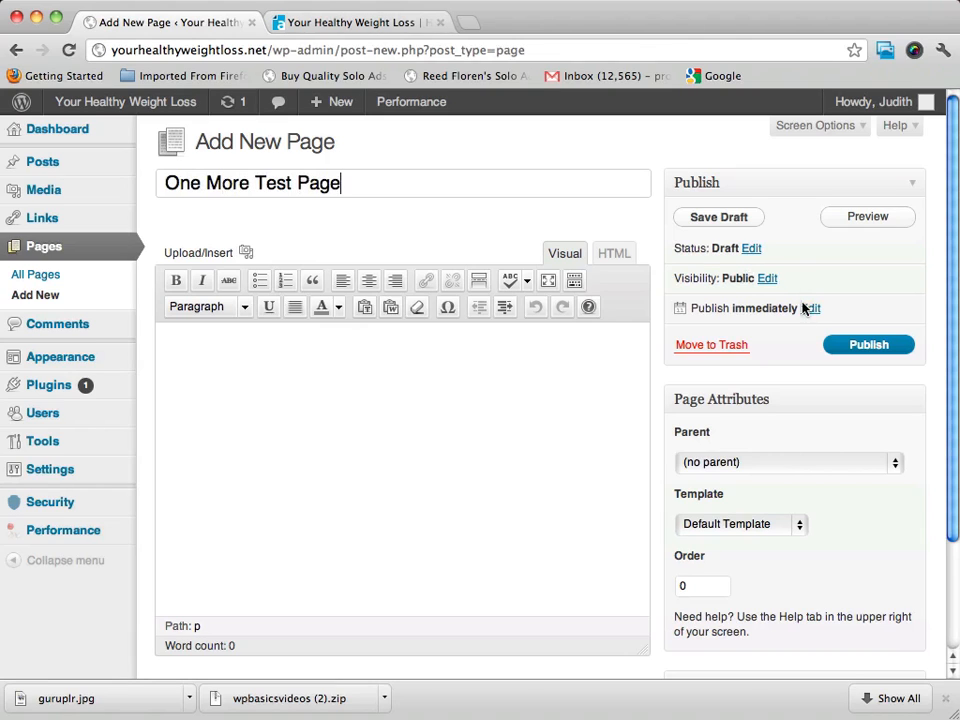
pyautogui.click(870, 345)
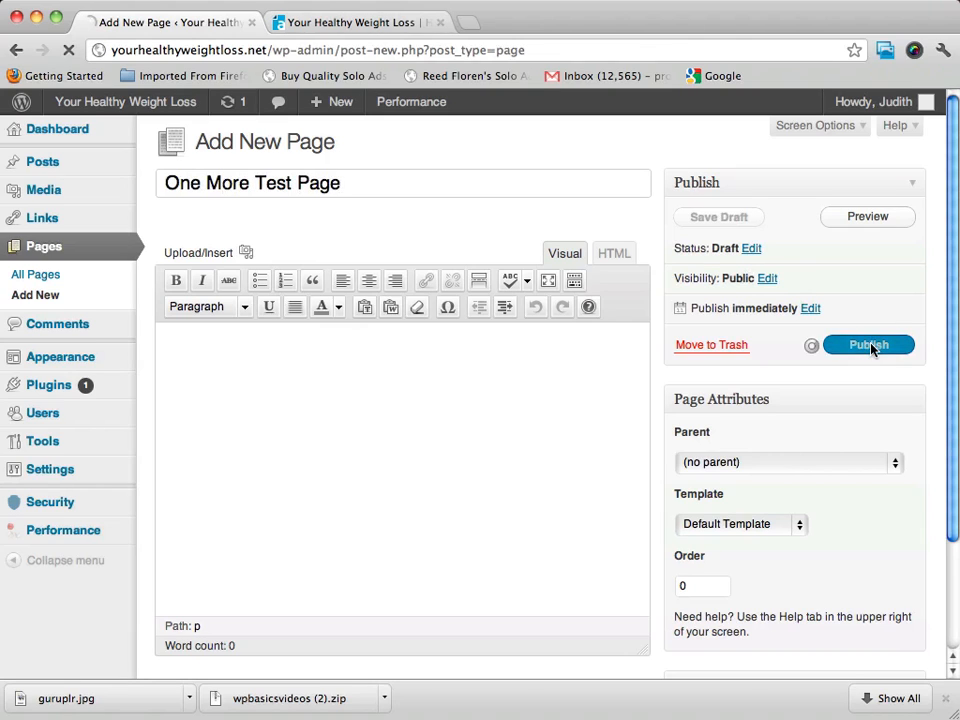
# Step: Reload the live site to check its navigation bar for the new page, and return to the page editor
pyautogui.click(340, 18)
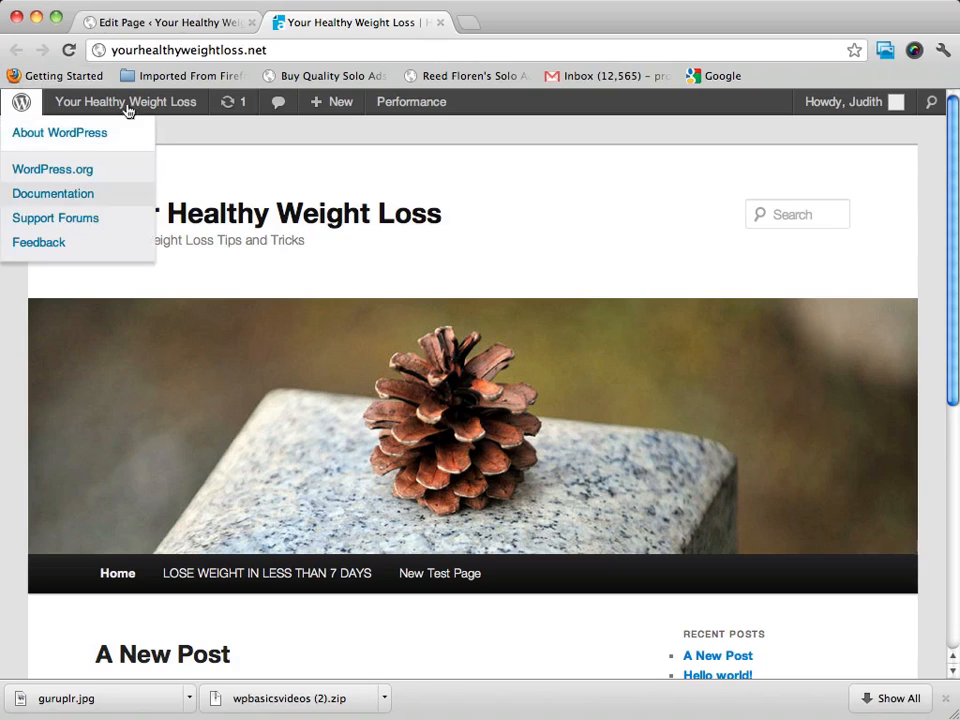
pyautogui.click(69, 50)
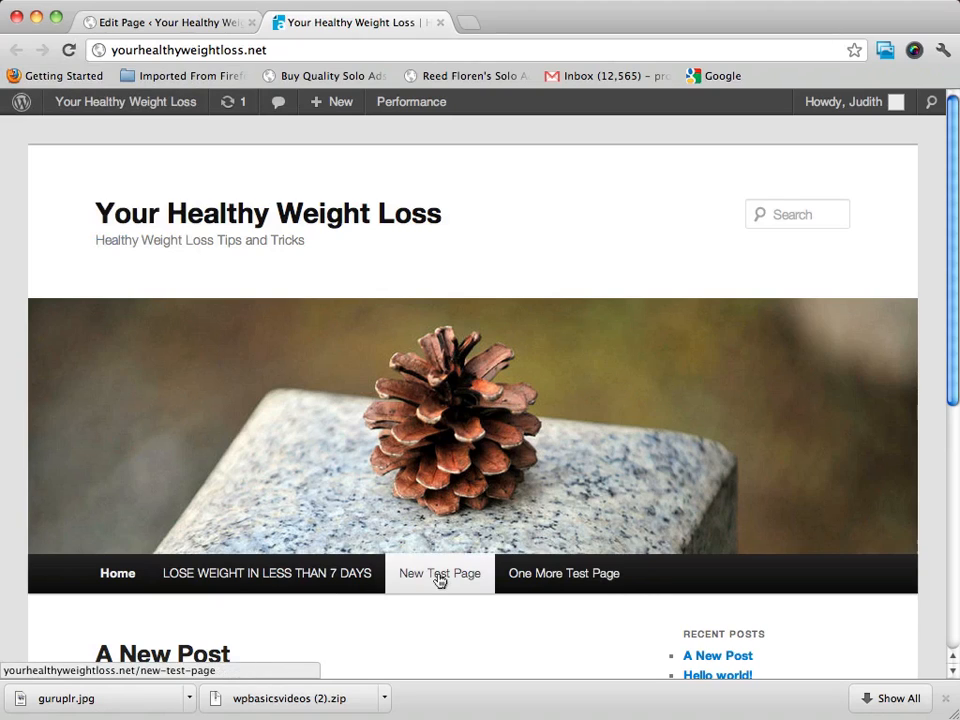
pyautogui.click(211, 26)
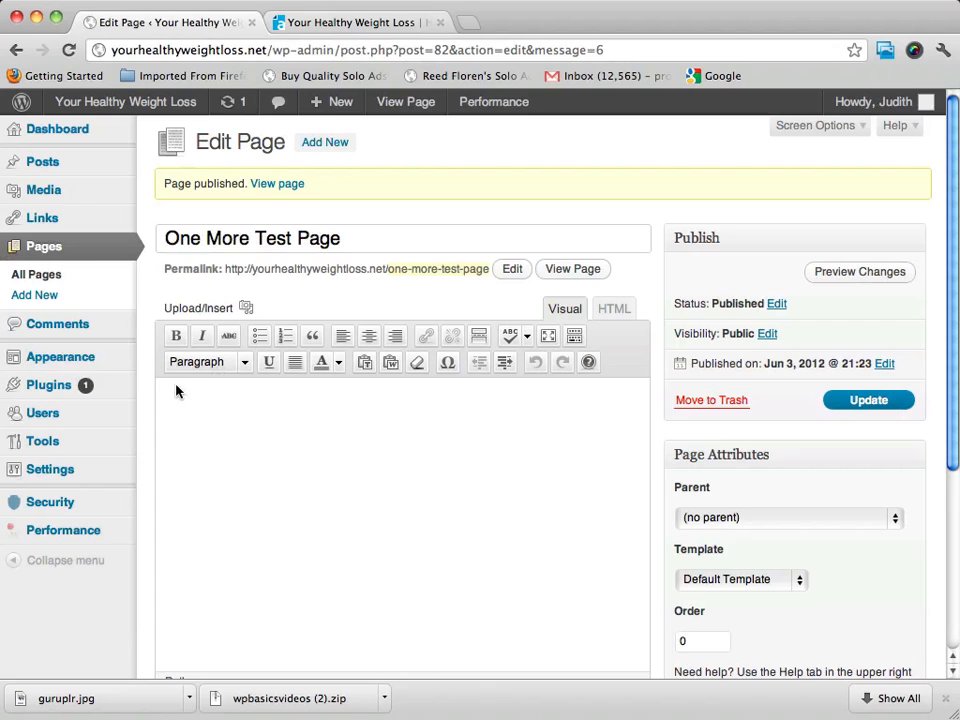
# Step: Open the Menus settings under Appearance and create a new menu named "Custom Menu"
pyautogui.moveTo(60, 367)
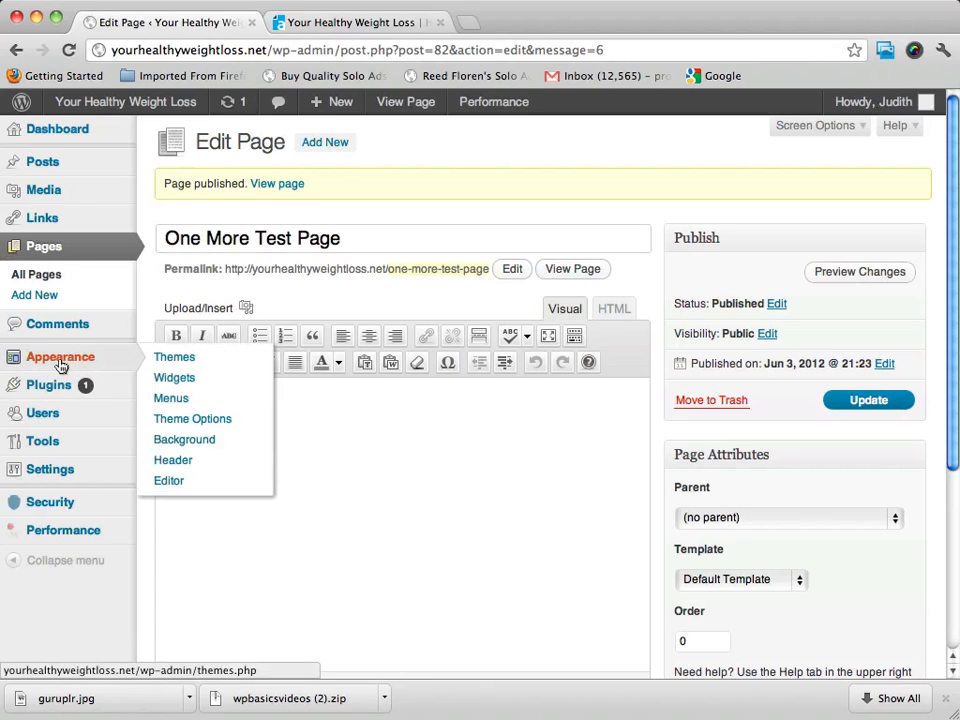
pyautogui.click(171, 399)
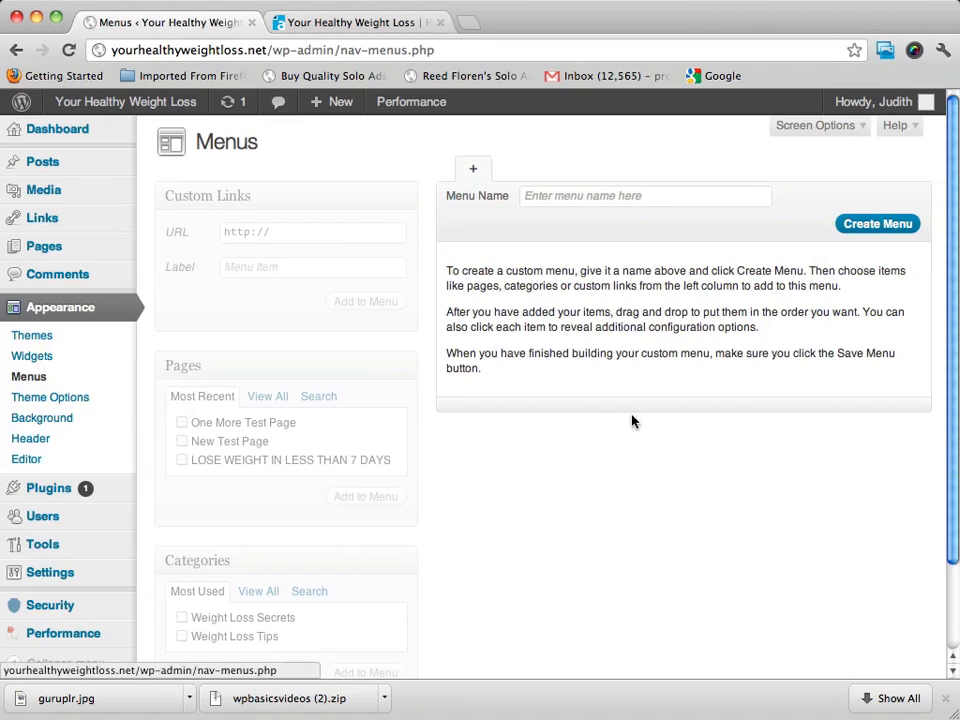
pyautogui.click(624, 196)
pyautogui.click(624, 192)
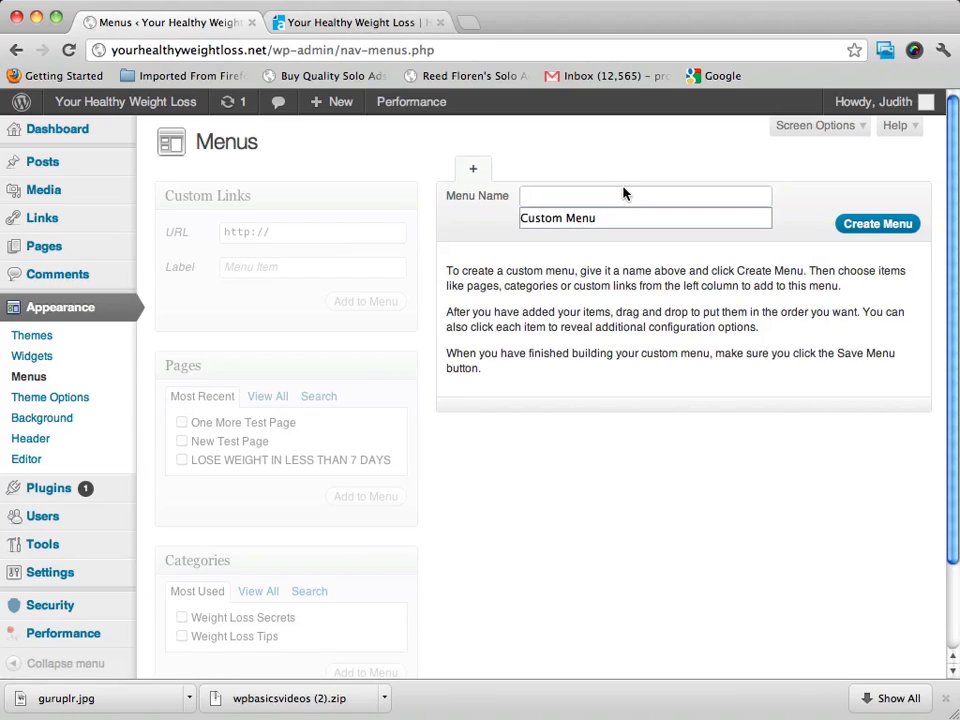
pyautogui.click(566, 216)
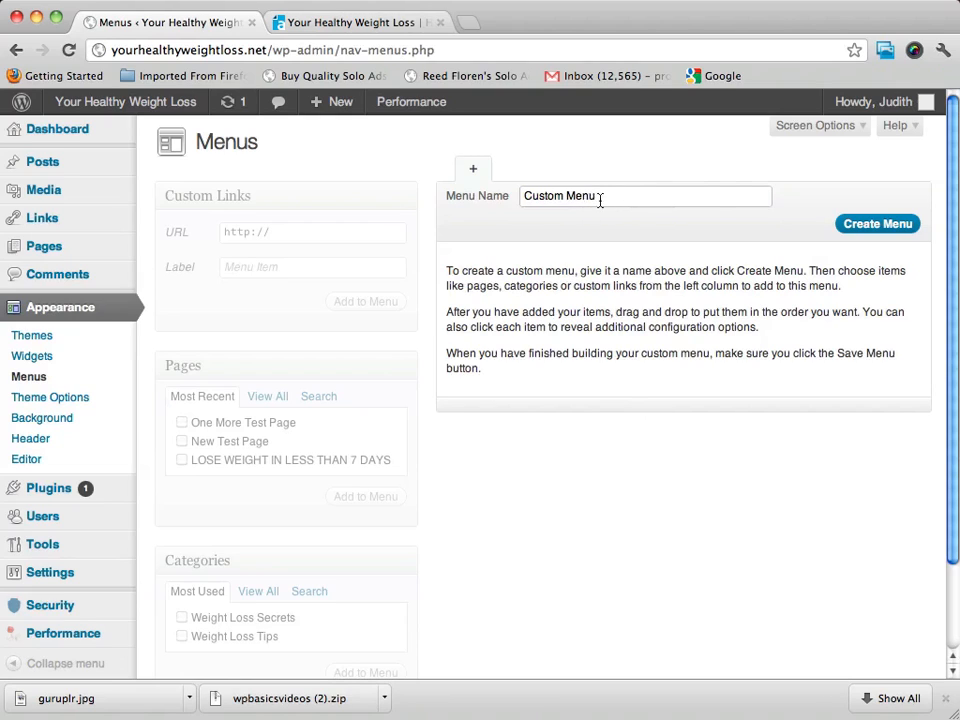
pyautogui.click(886, 223)
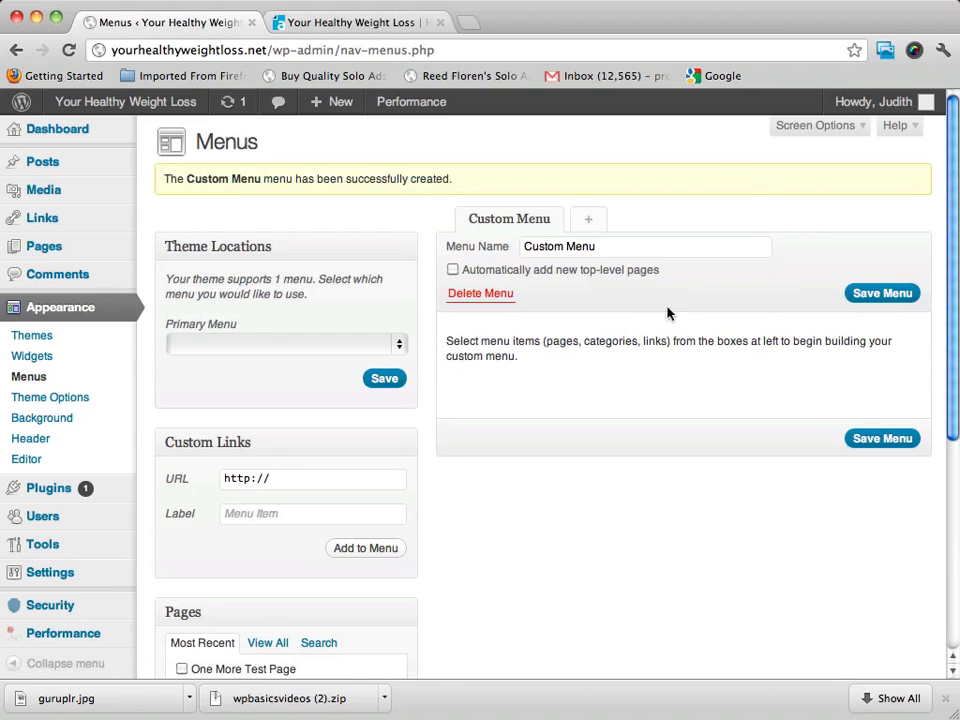
# Step: Assign Custom Menu as the theme's Primary Menu and save the theme location
pyautogui.scroll(-3, 611, 313)
pyautogui.scroll(3, 613, 316)
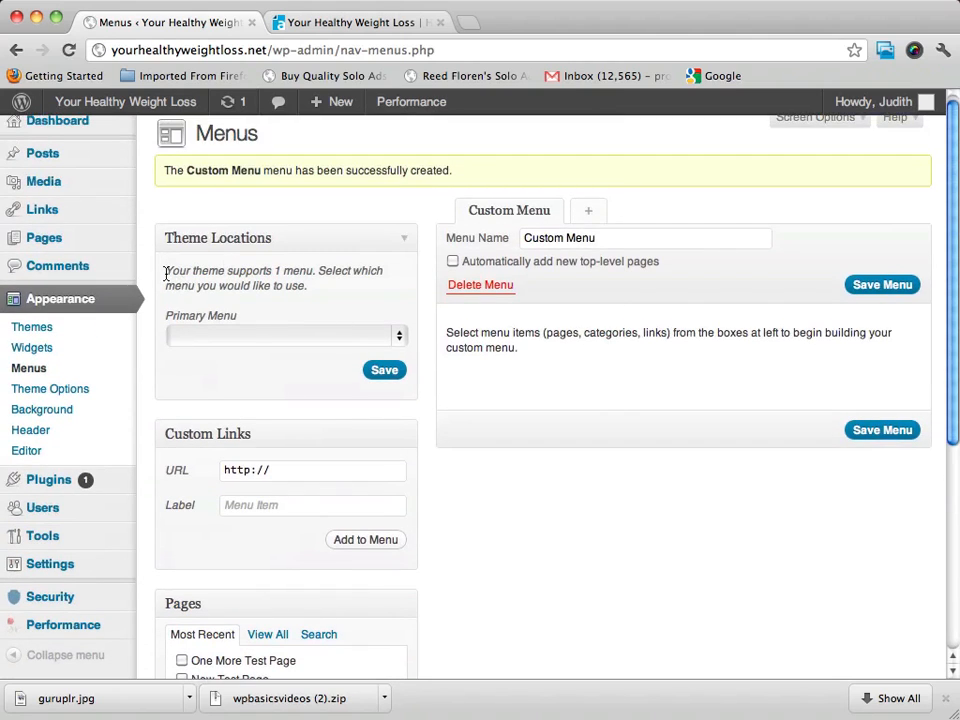
pyautogui.moveTo(166, 272); pyautogui.dragTo(313, 288)
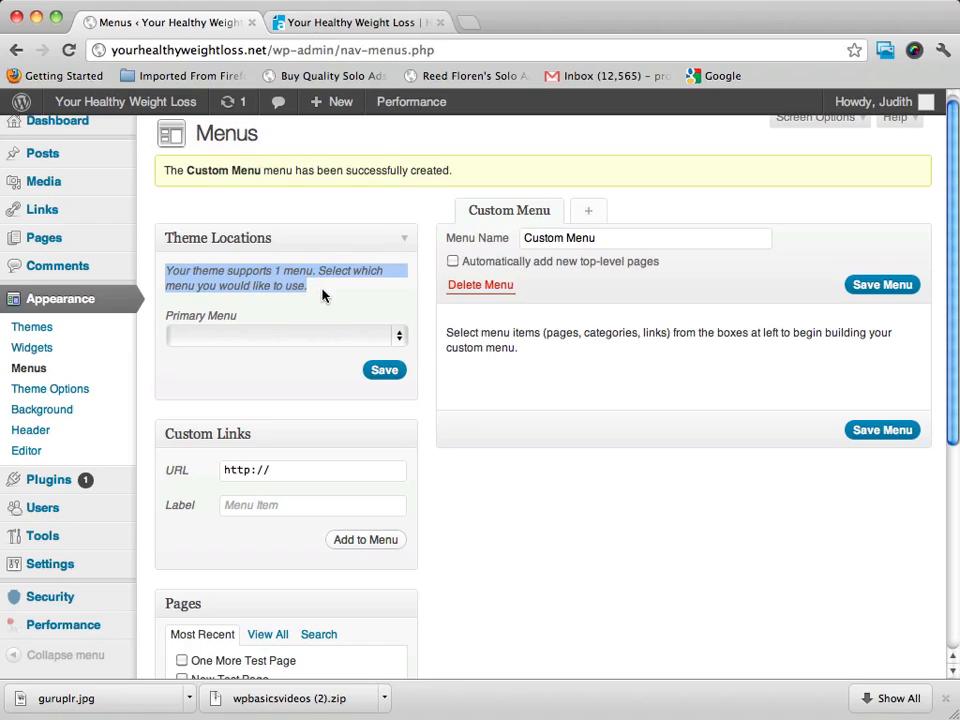
pyautogui.click(317, 340)
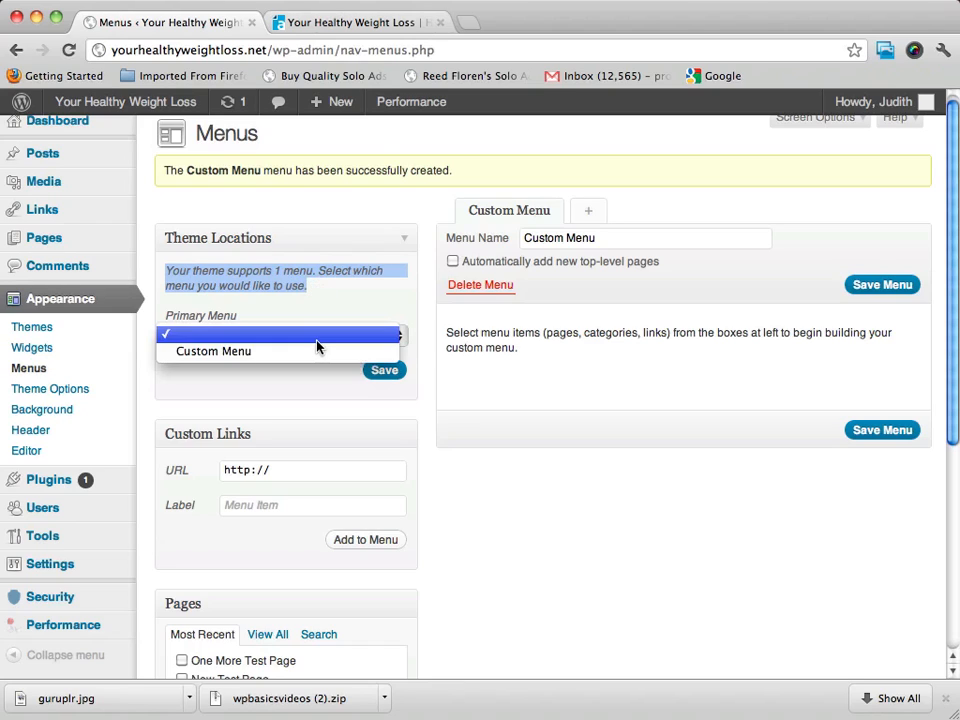
pyautogui.click(249, 352)
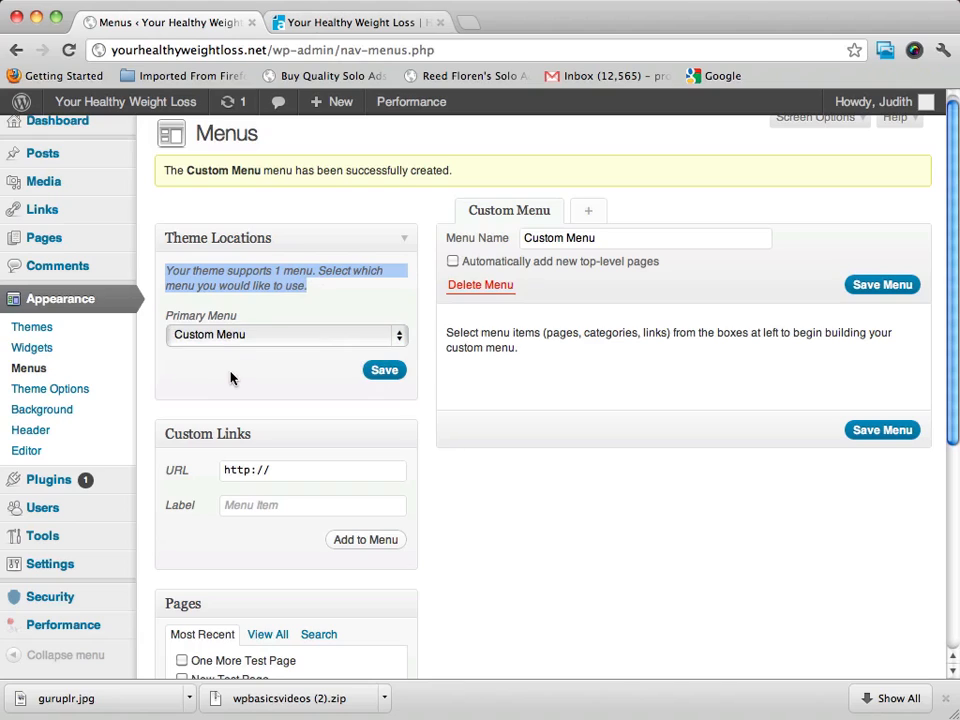
pyautogui.click(386, 374)
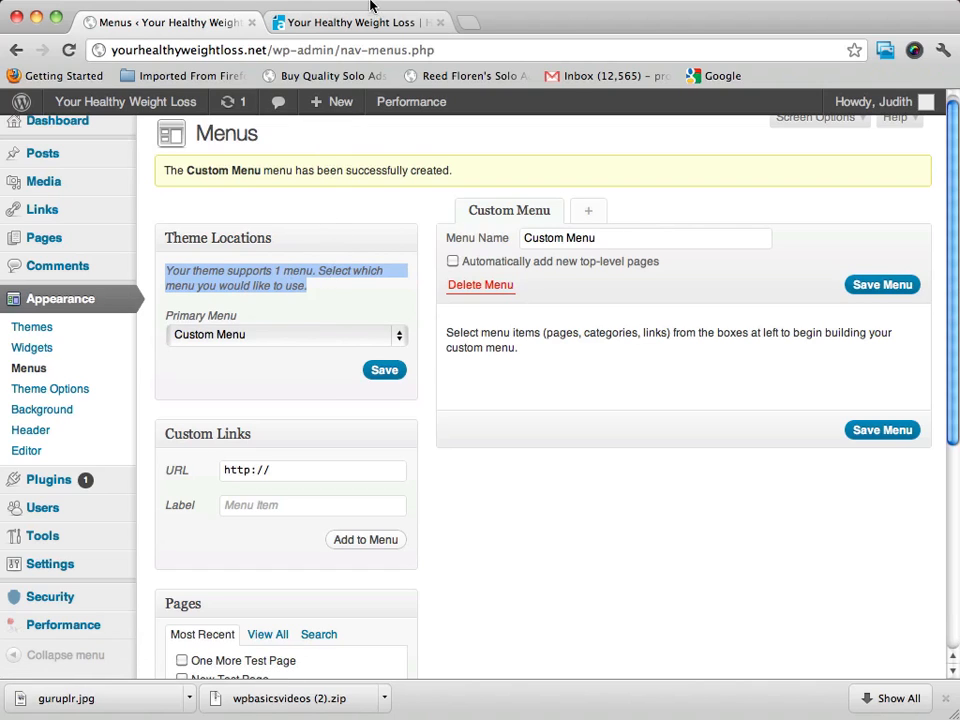
# Step: Reload the live site to check how the primary menu assignment affects the navigation bar
pyautogui.click(343, 28)
pyautogui.moveTo(185, 101)
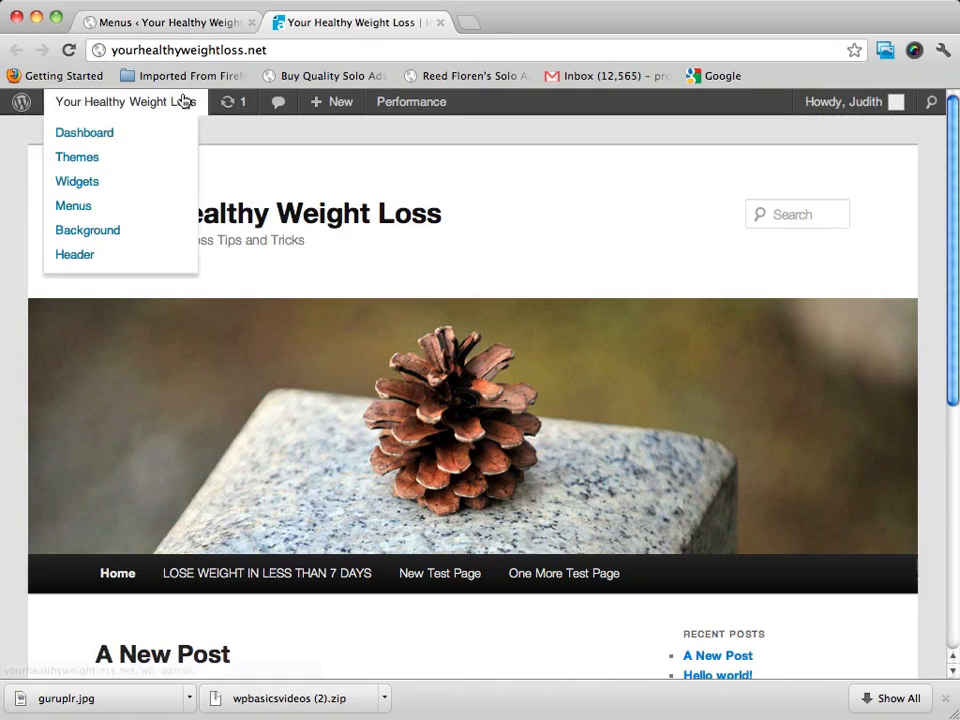
pyautogui.click(67, 50)
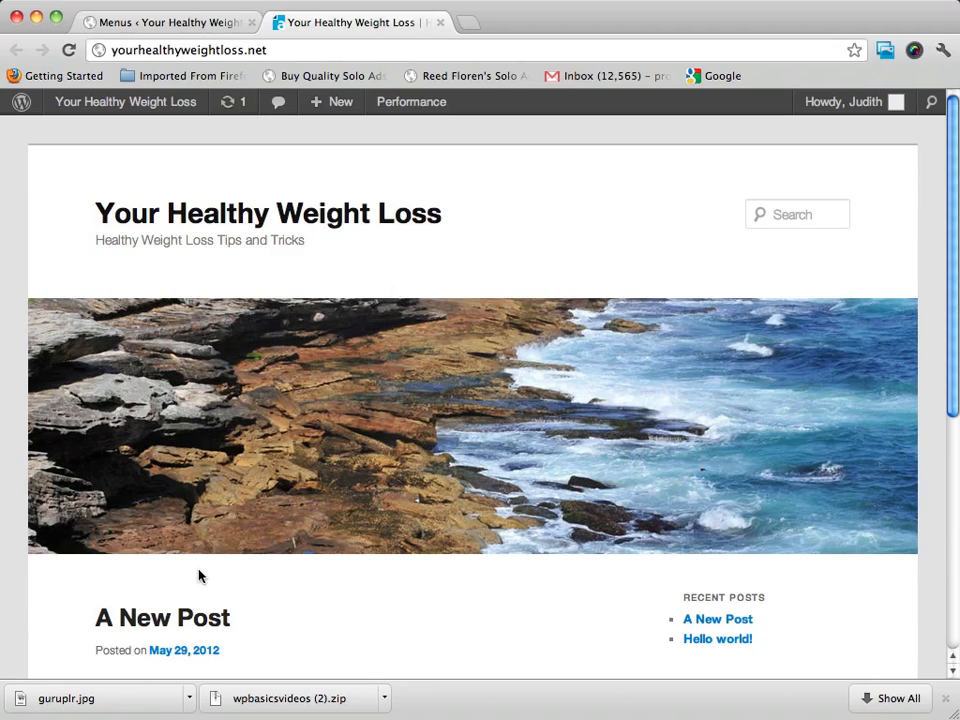
# Step: Return to the menu settings and add all the most recent pages to Custom Menu
pyautogui.click(231, 26)
pyautogui.scroll(-2, 834, 364)
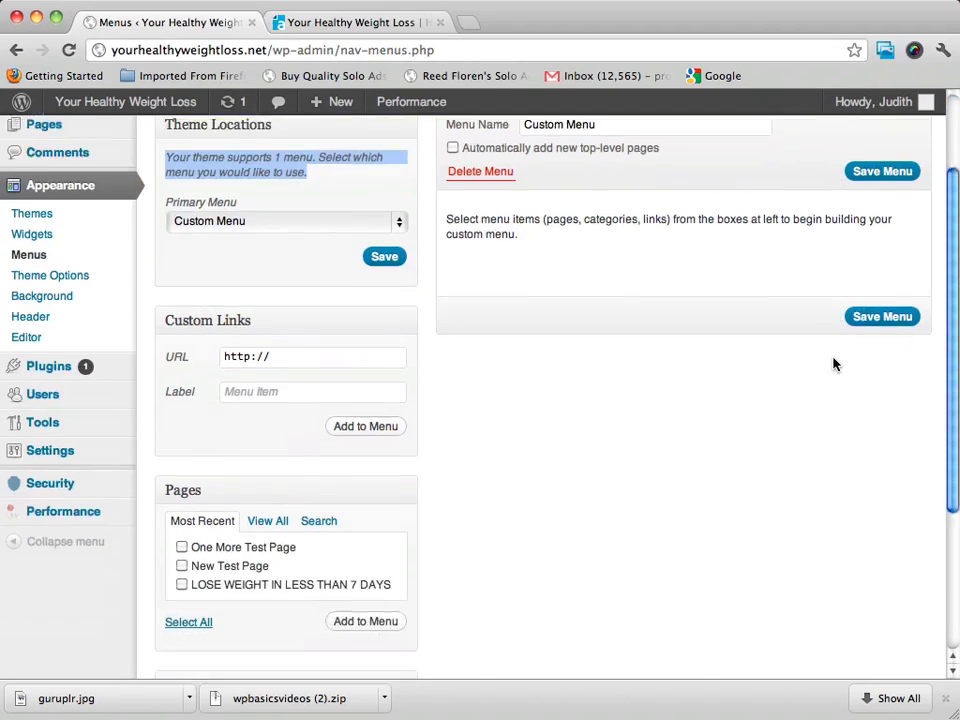
pyautogui.scroll(2, 834, 364)
pyautogui.scroll(-3, 834, 364)
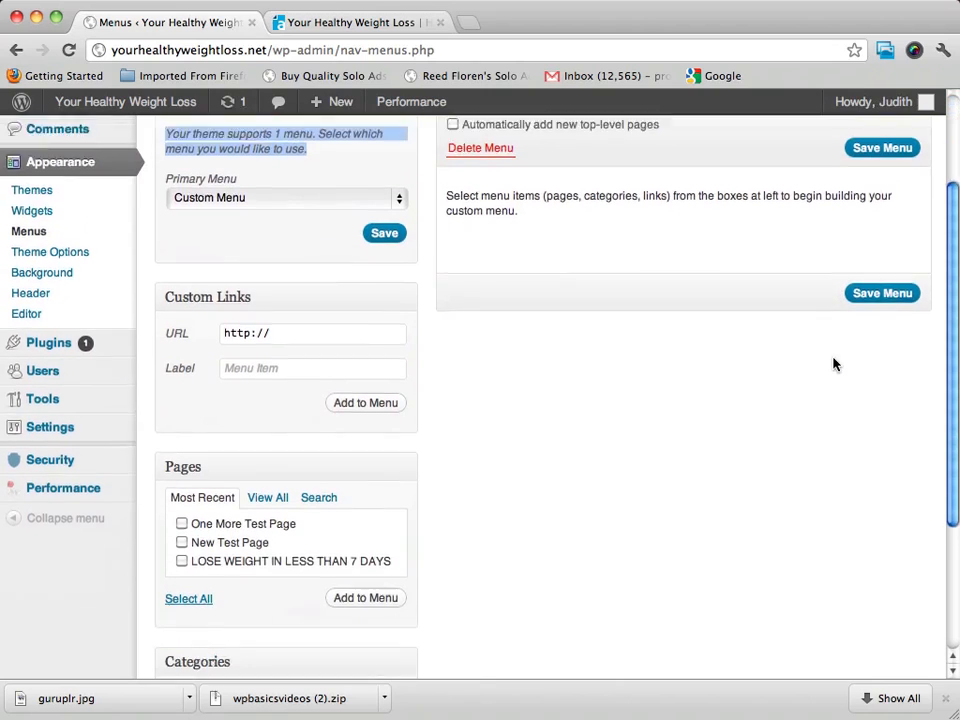
pyautogui.scroll(-1, 834, 364)
pyautogui.scroll(-2, 834, 364)
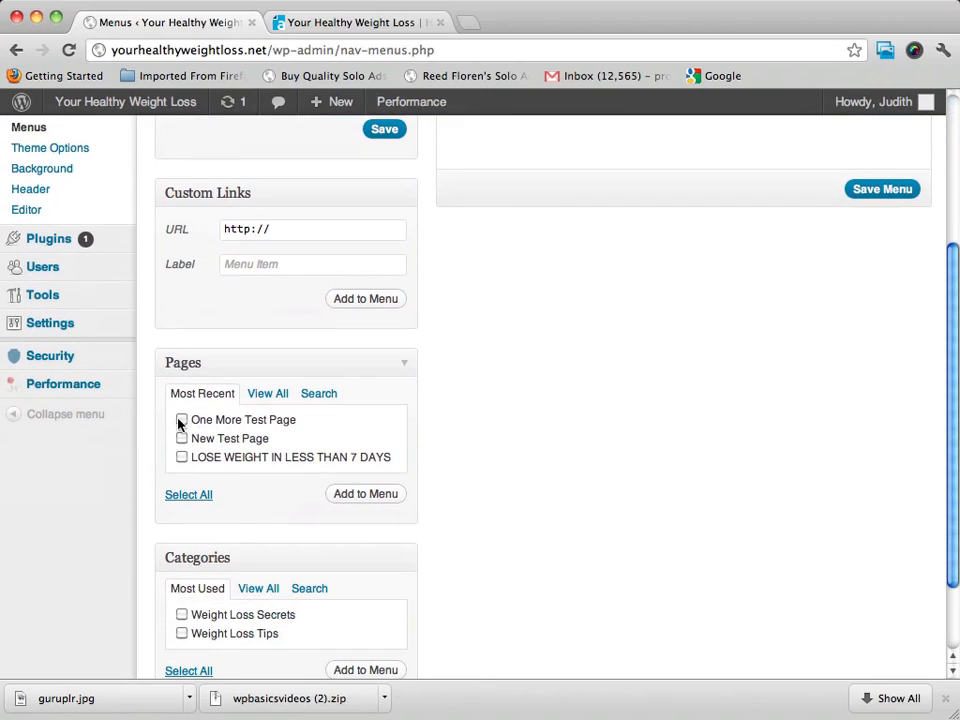
pyautogui.click(184, 495)
pyautogui.click(366, 495)
pyautogui.scroll(3, 806, 401)
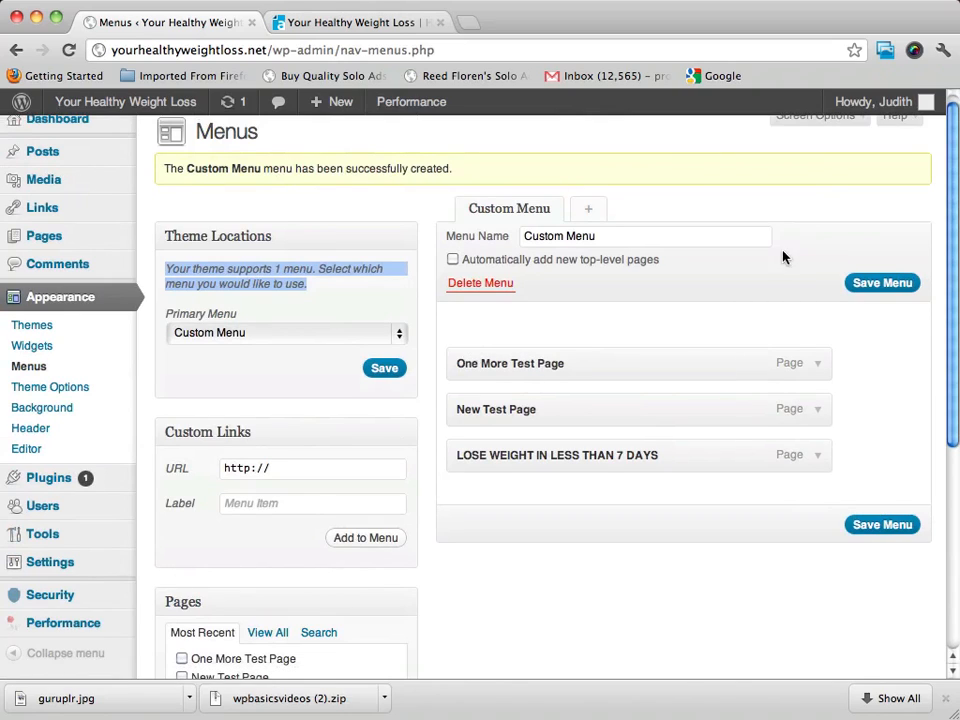
# Step: Look at the One More Test Page item's details, collapse them again and save Custom Menu
pyautogui.click(819, 365)
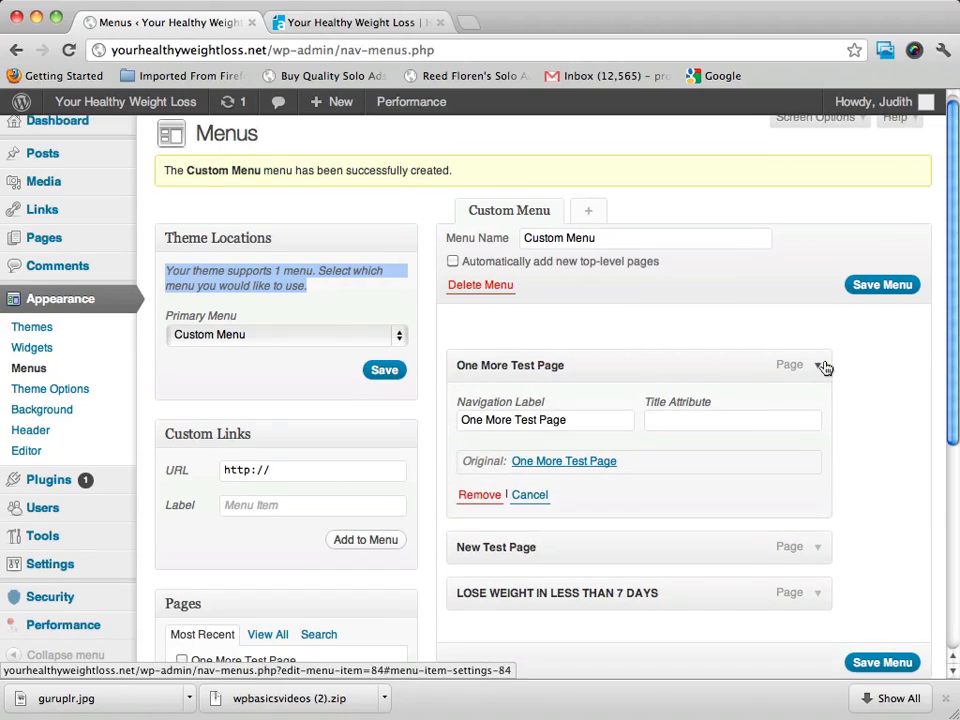
pyautogui.click(821, 369)
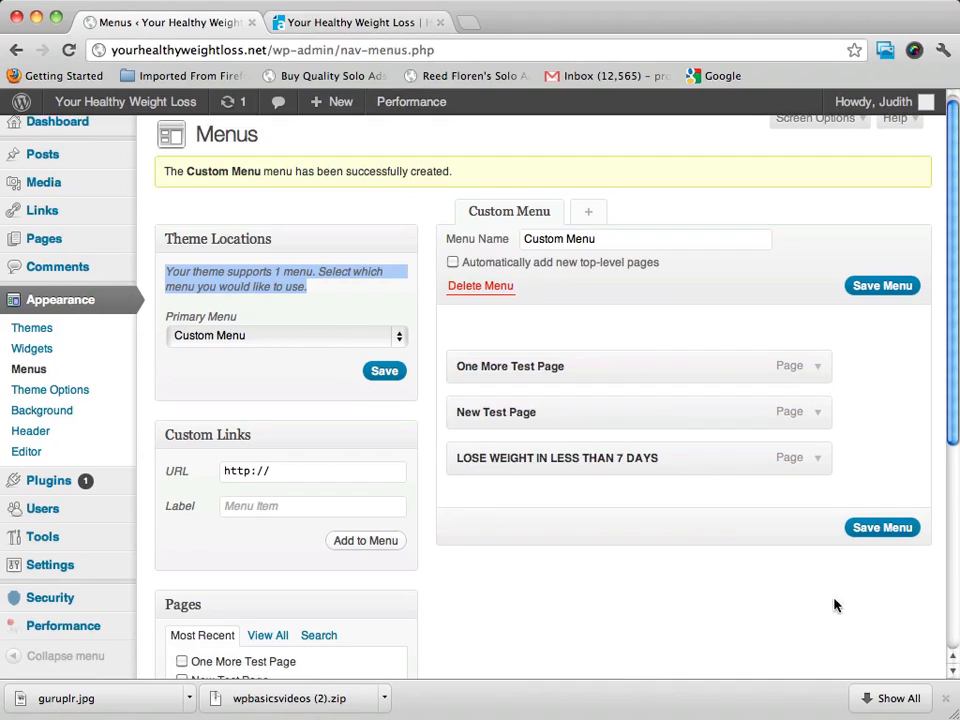
pyautogui.click(896, 524)
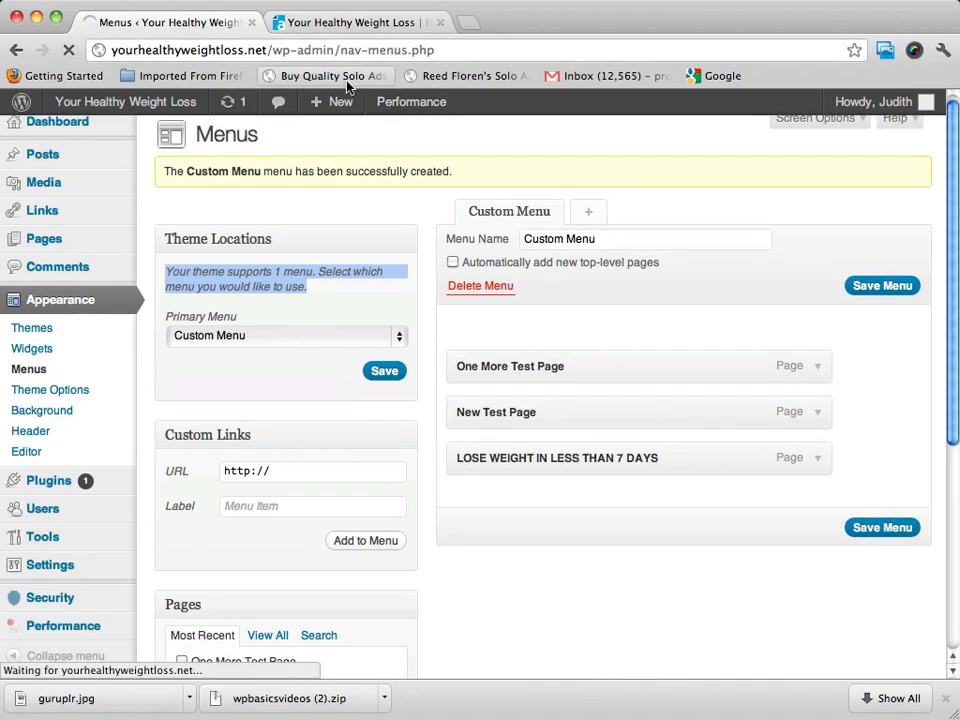
# Step: Reload the live site and examine the order of the pages in its navigation bar
pyautogui.click(330, 22)
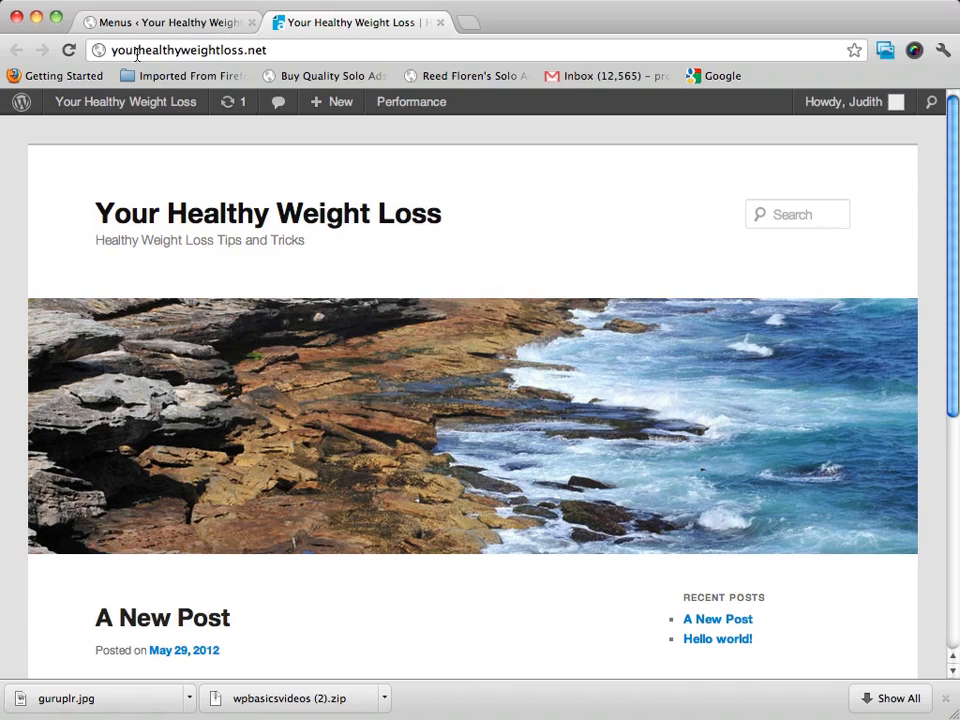
pyautogui.click(69, 50)
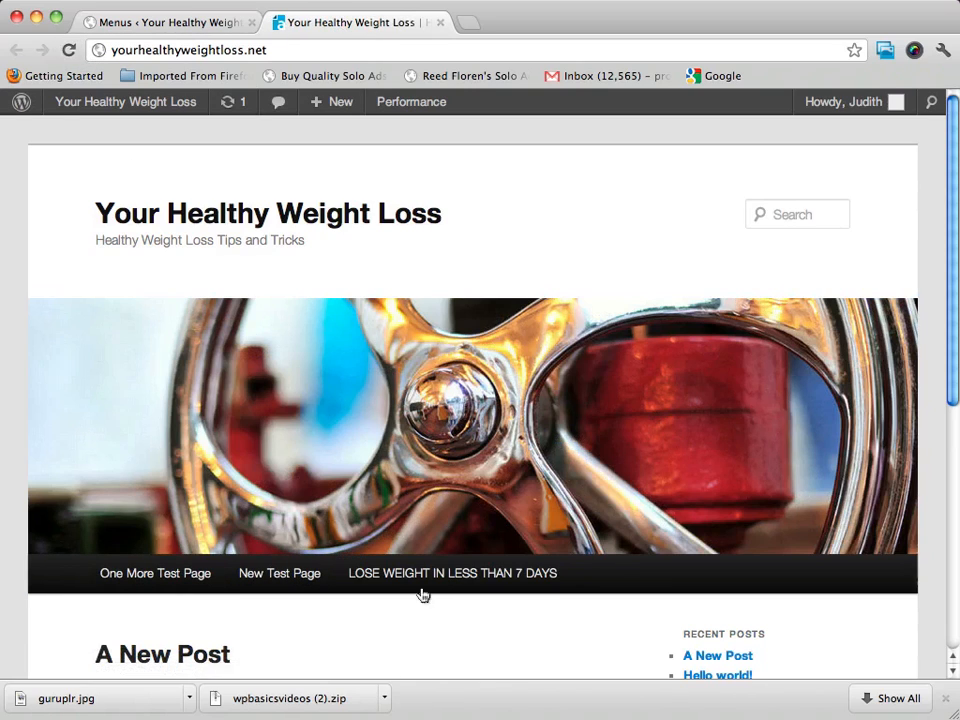
pyautogui.scroll(-3, 696, 514)
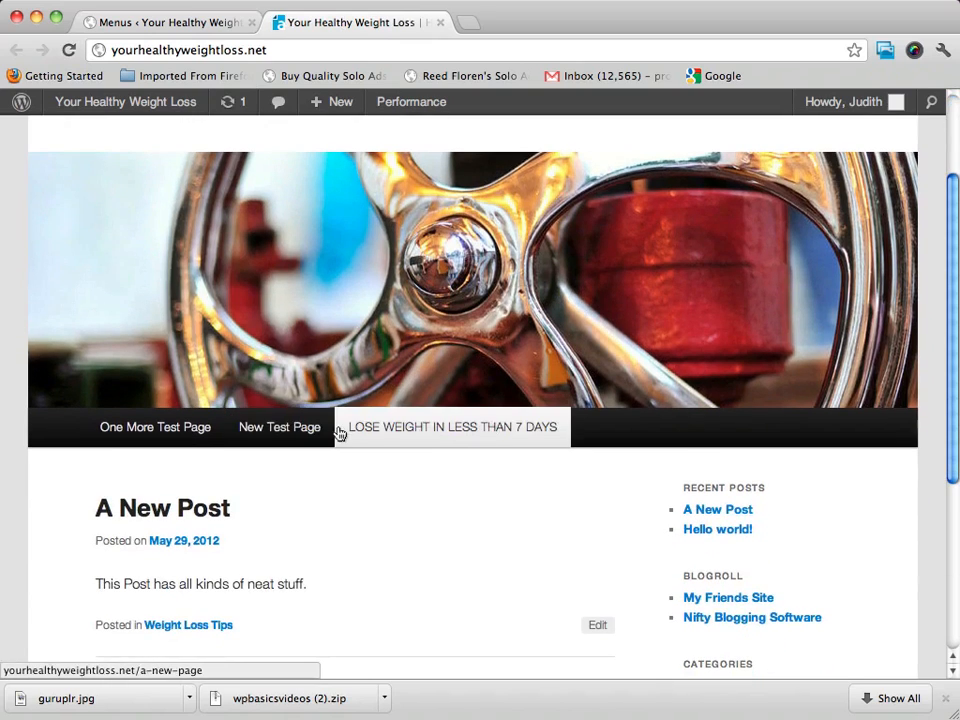
# Step: Return to the menu settings and shorten the One More Test Page item's navigation label to Test Page
pyautogui.click(162, 30)
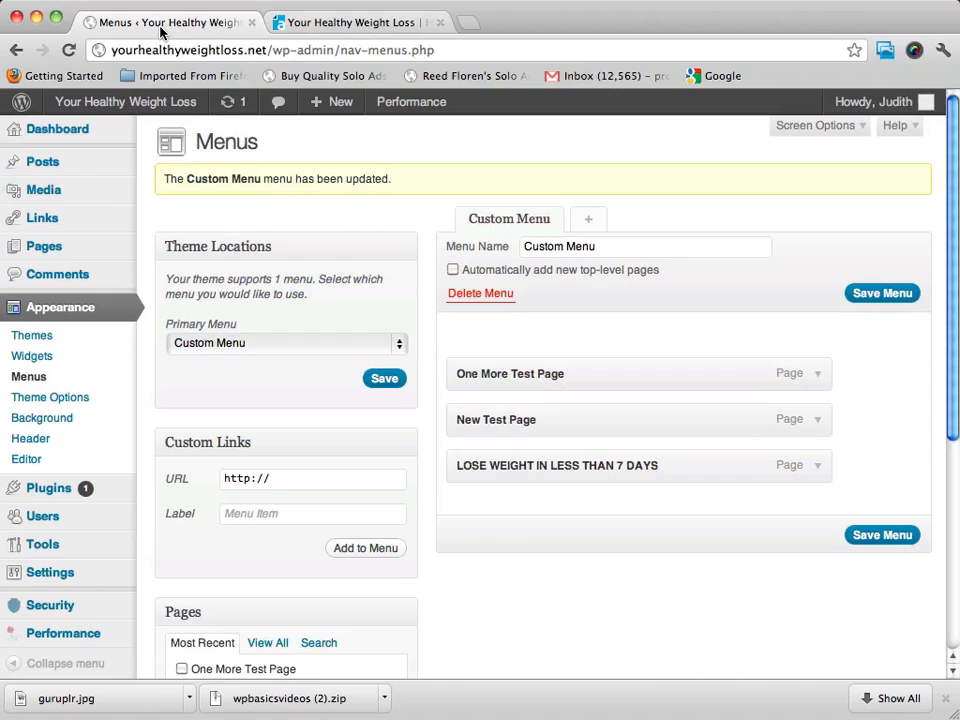
pyautogui.click(818, 376)
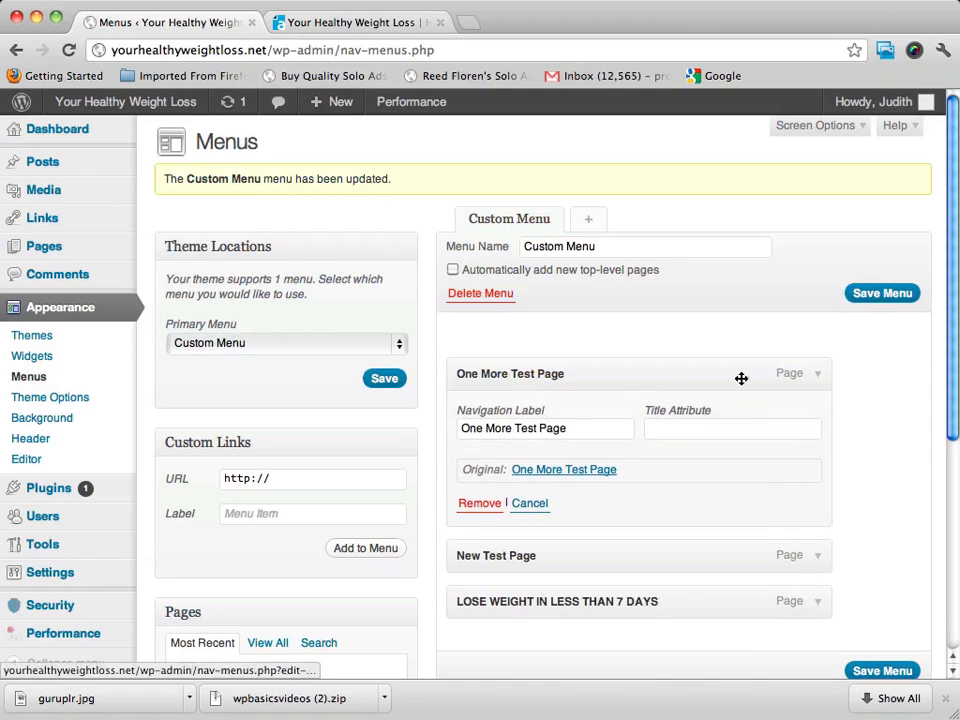
pyautogui.click(540, 430)
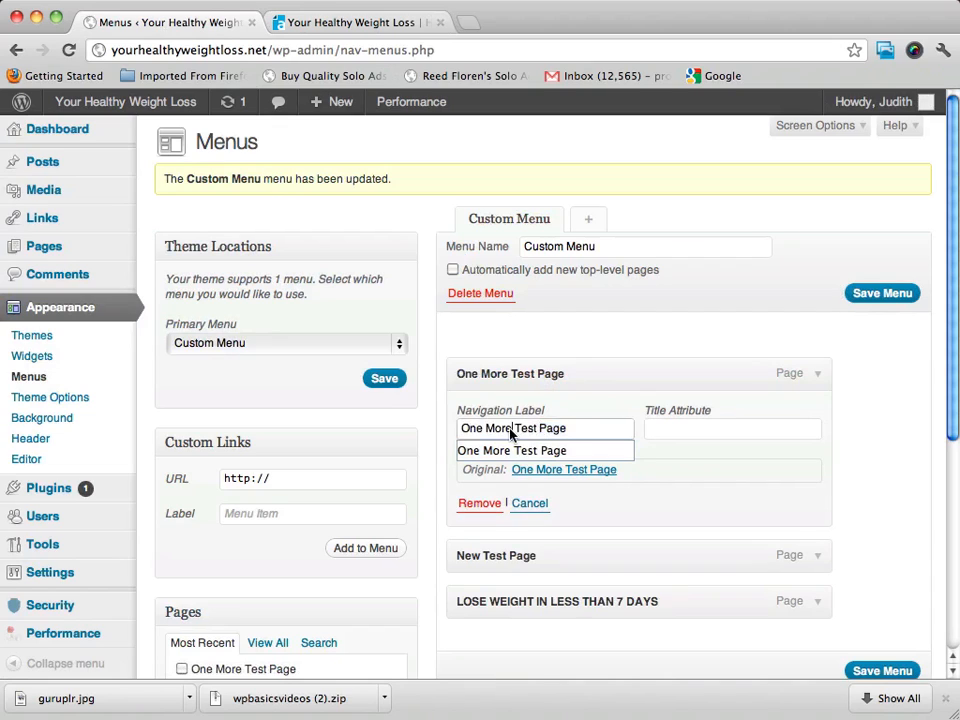
pyautogui.moveTo(487, 430); pyautogui.dragTo(439, 431)
pyautogui.moveTo(516, 429); pyautogui.dragTo(446, 429)
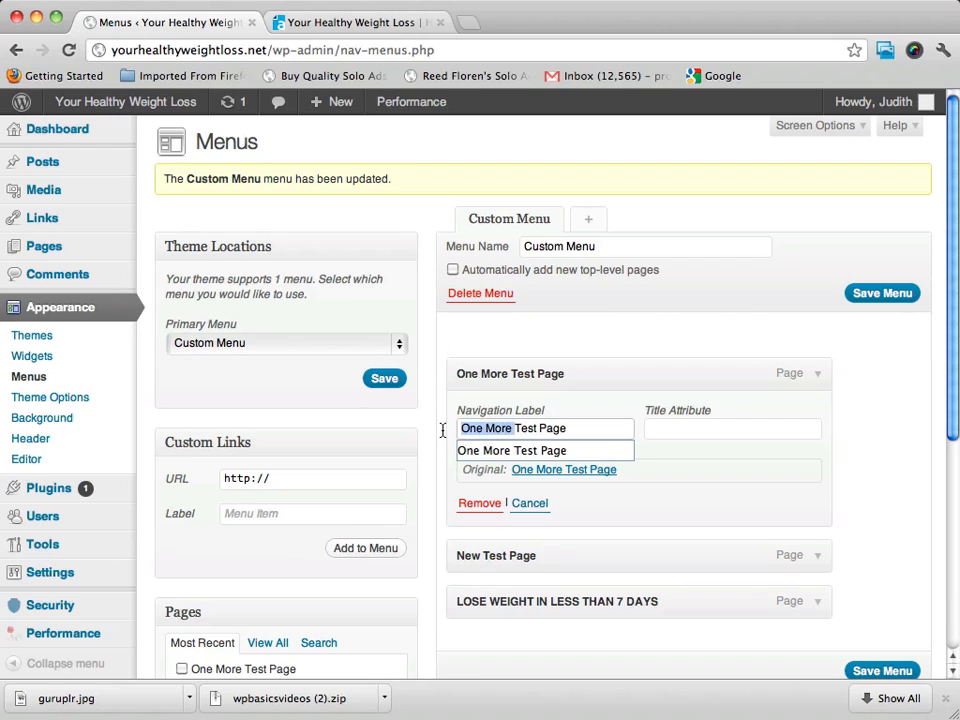
pyautogui.press('BackSpace')
pyautogui.click(860, 479)
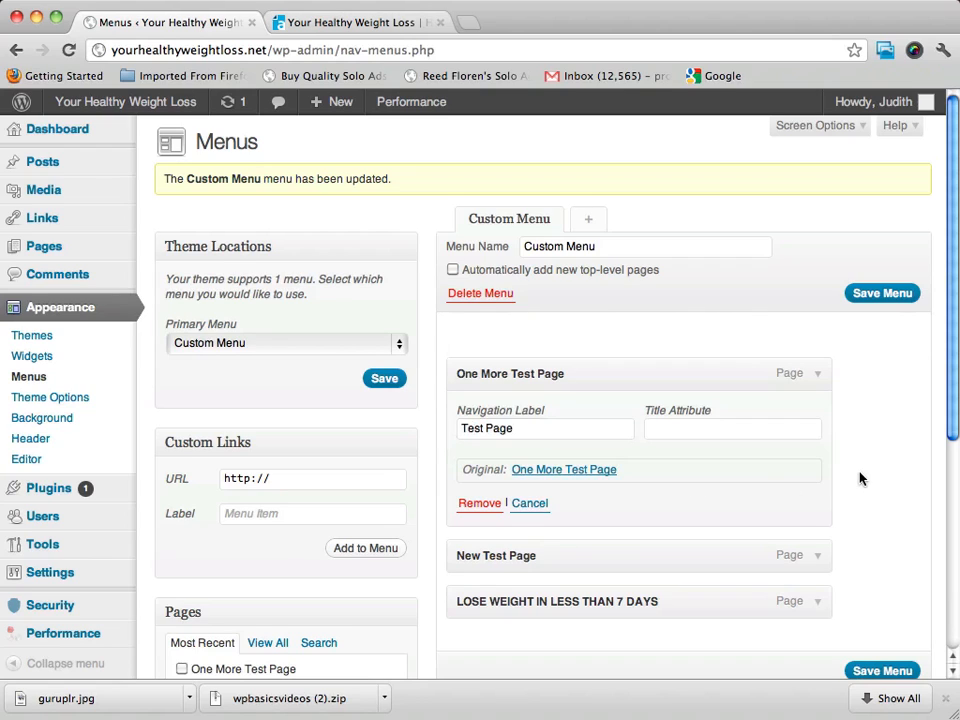
pyautogui.click(818, 376)
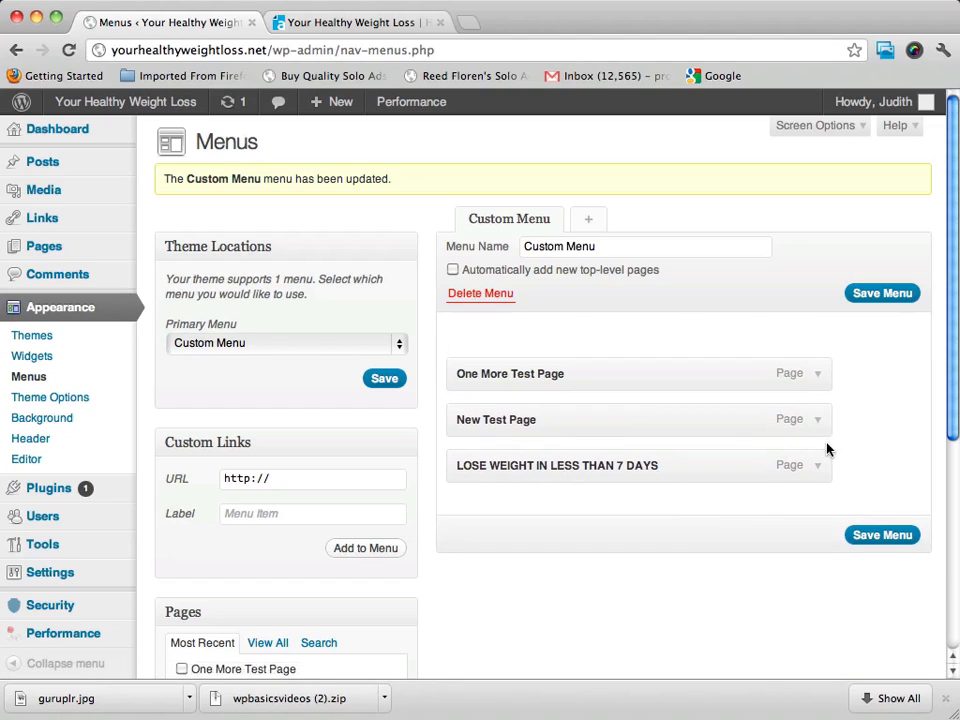
# Step: Shorten the New Test Page item's navigation label to New Test and save Custom Menu
pyautogui.click(816, 424)
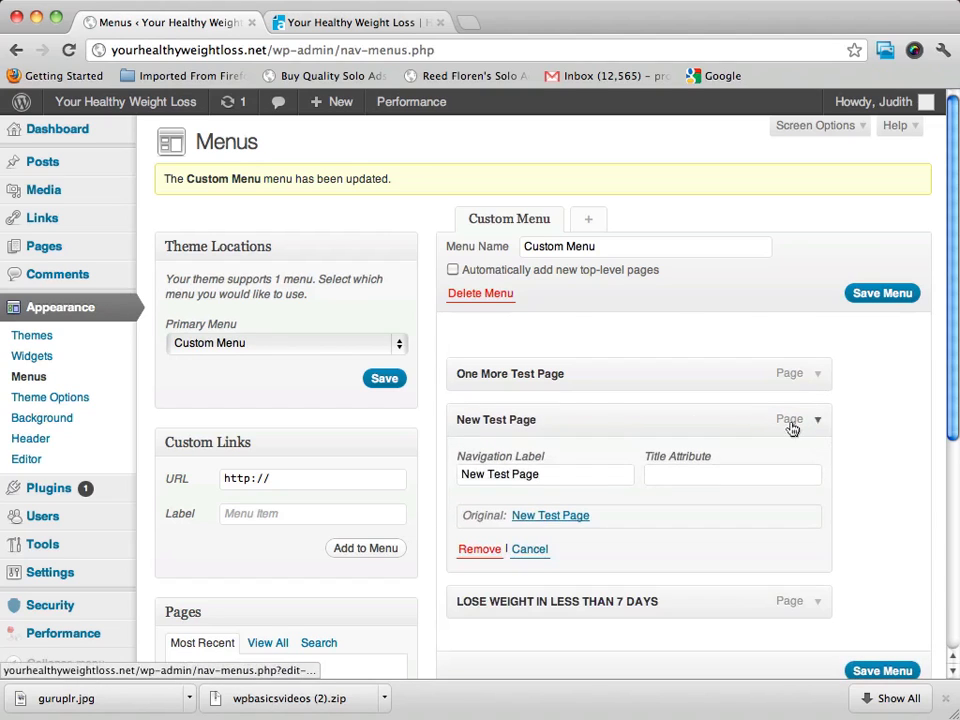
pyautogui.click(549, 476)
pyautogui.press('BackSpace')
pyautogui.press('BackSpace')
pyautogui.press('BackSpace')
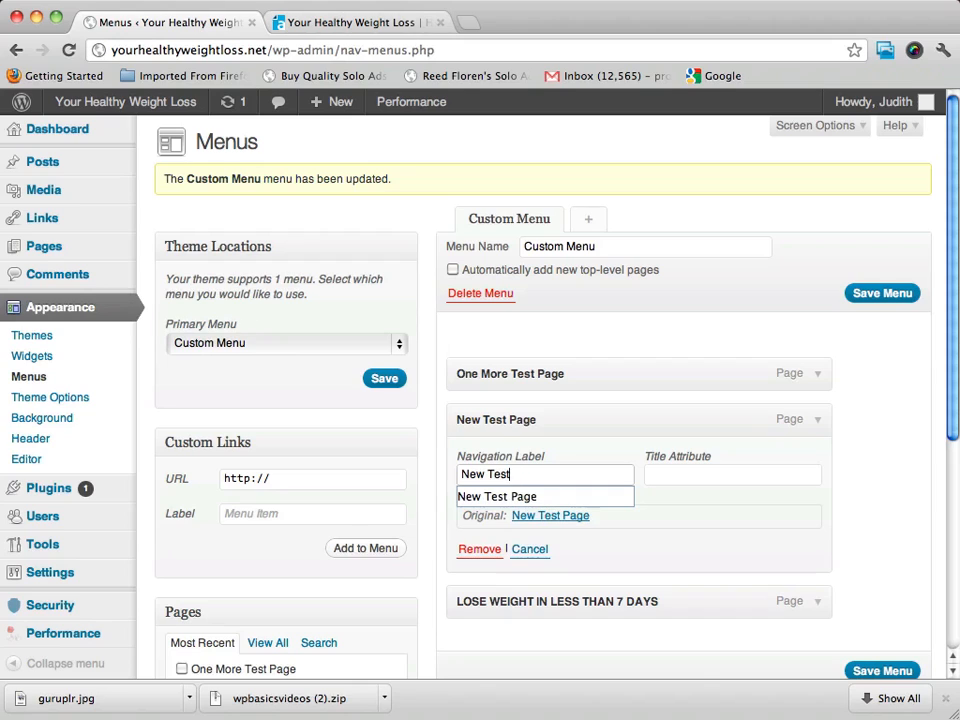
pyautogui.click(907, 504)
pyautogui.click(817, 424)
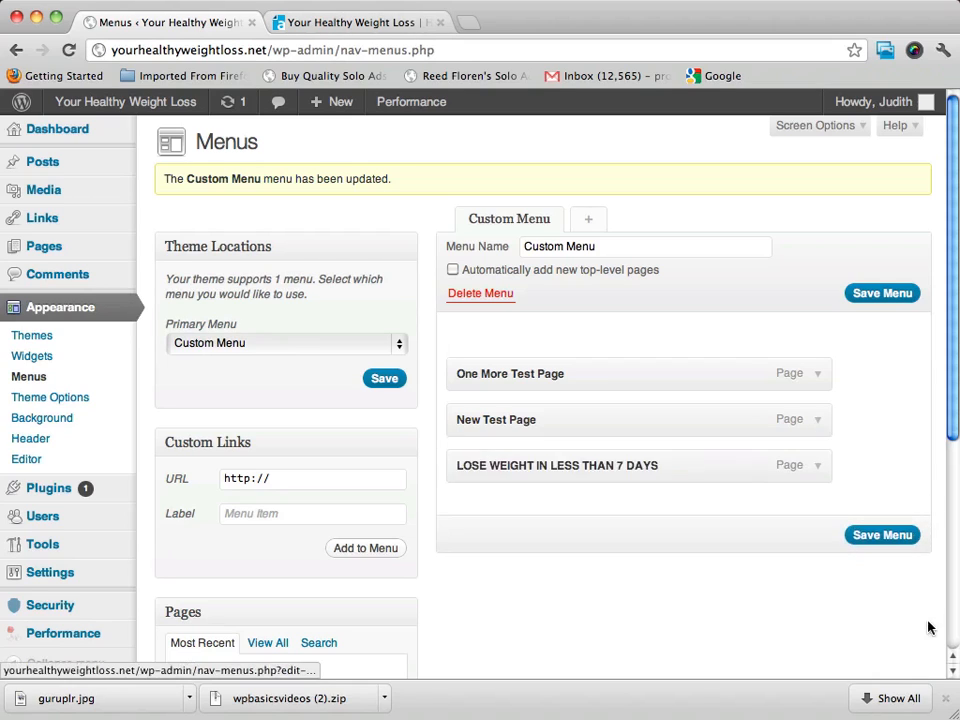
pyautogui.click(889, 537)
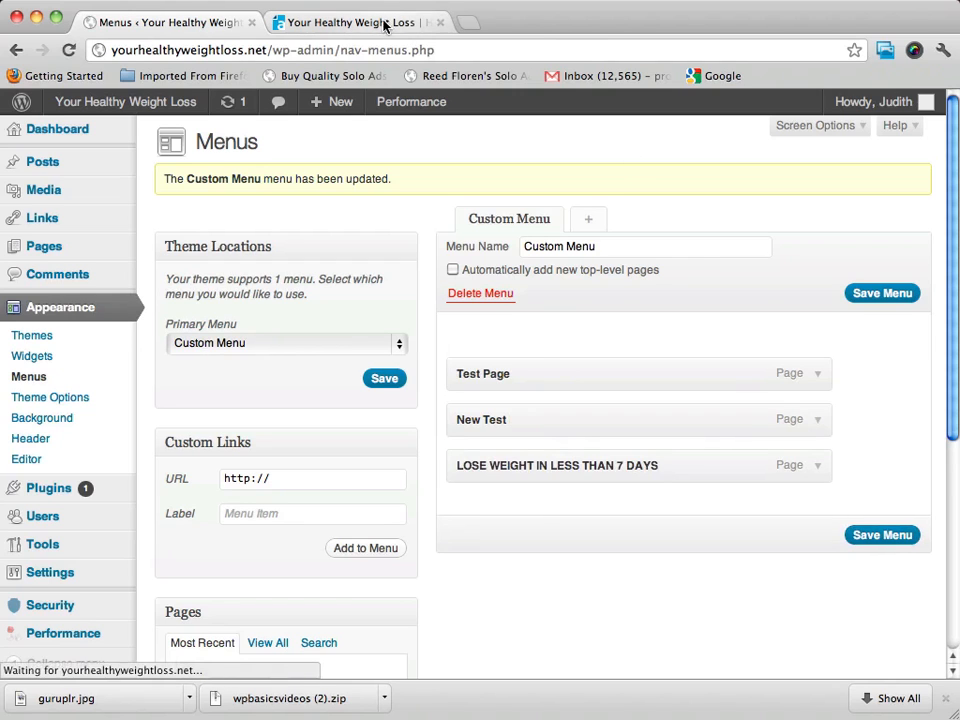
# Step: Reload the live site to check the shortened labels in its navigation bar, and return to the menu settings
pyautogui.click(349, 22)
pyautogui.click(67, 52)
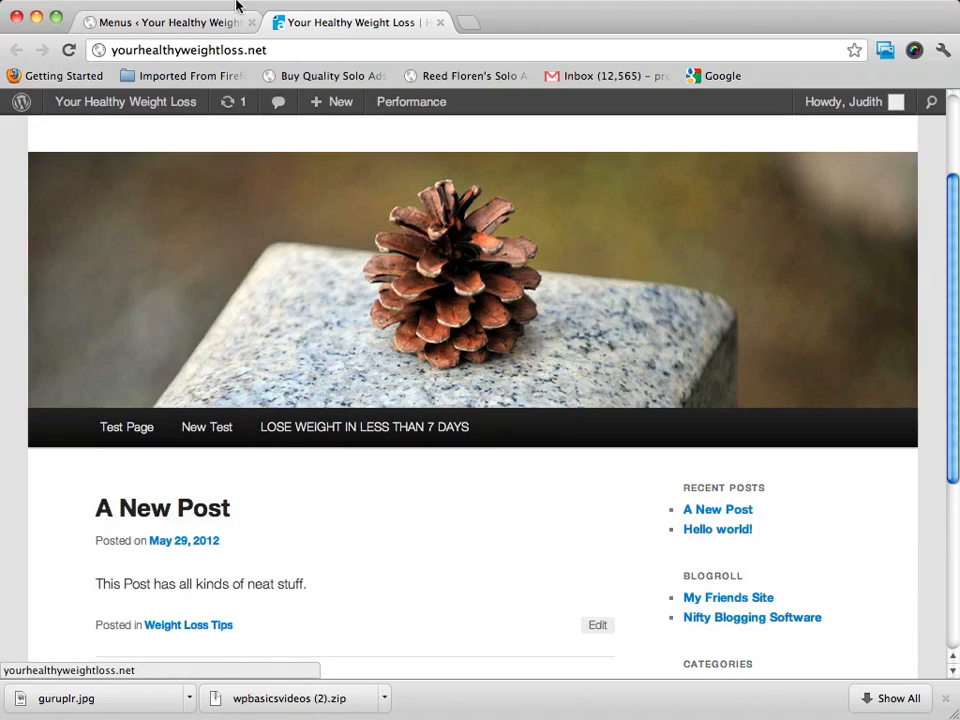
pyautogui.click(178, 28)
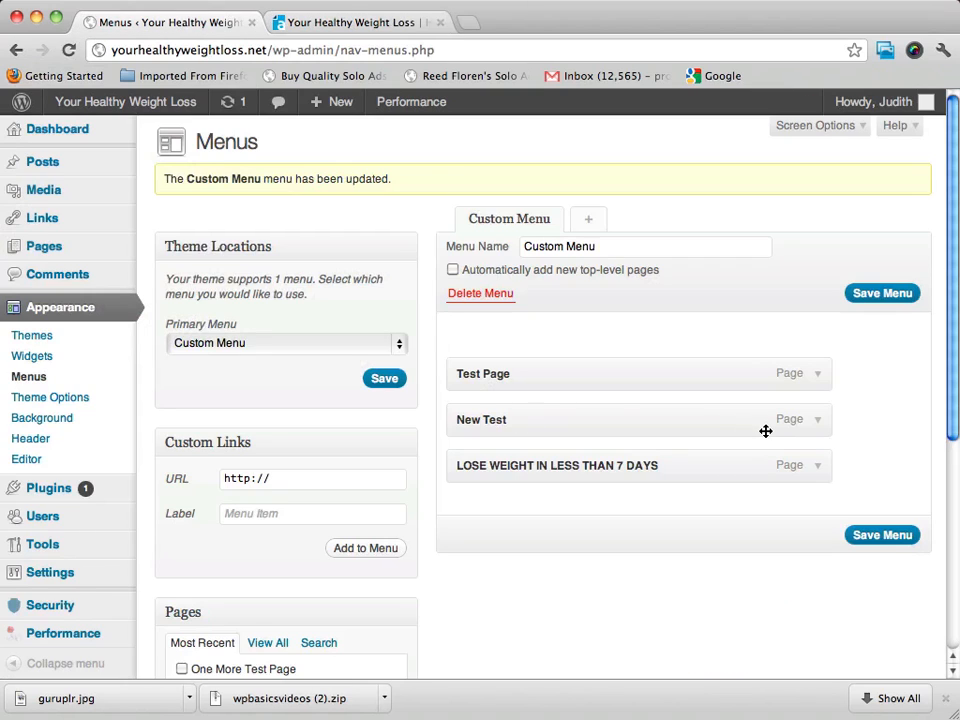
# Step: Reorder Custom Menu as LOSE WEIGHT IN LESS THAN 7 DAYS, New Test, Test Page and save it
pyautogui.scroll(-2, 765, 431)
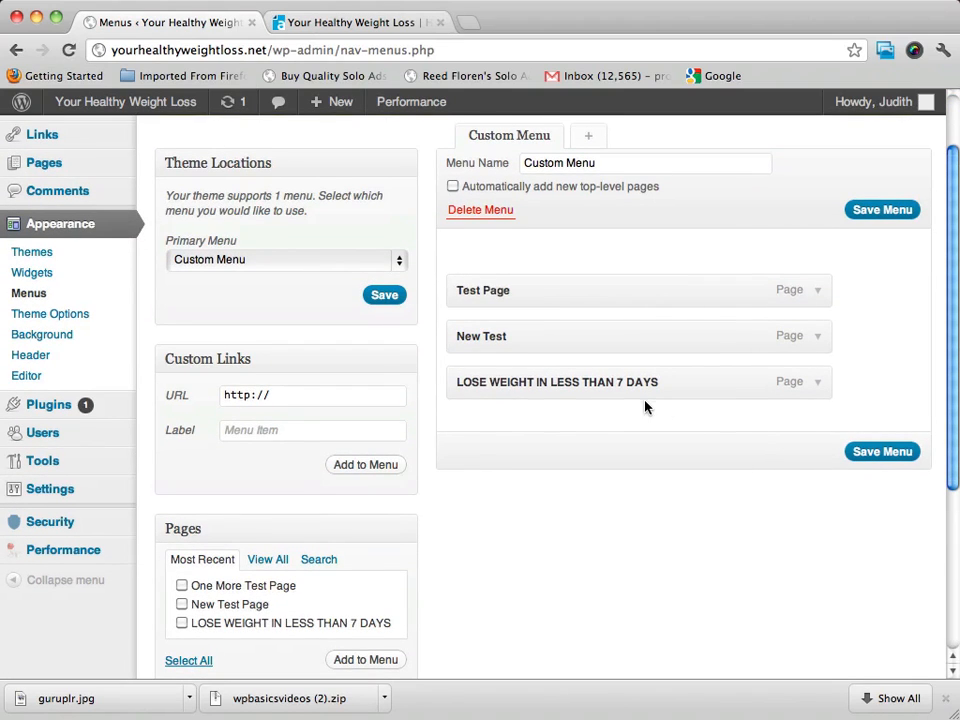
pyautogui.scroll(1, 640, 400)
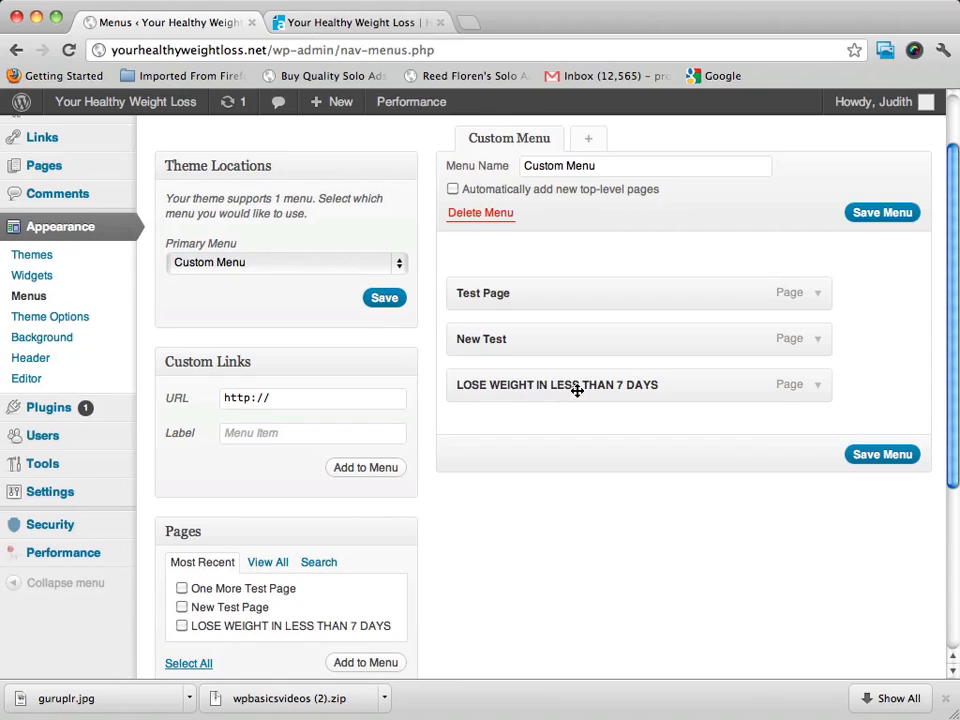
pyautogui.moveTo(577, 391); pyautogui.dragTo(564, 300)
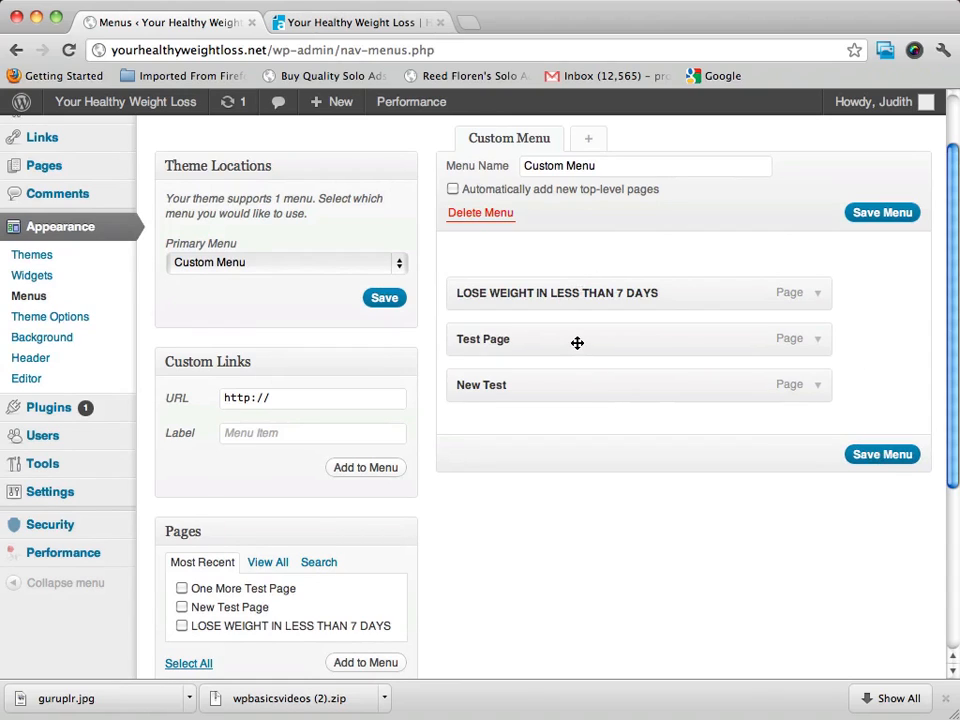
pyautogui.moveTo(577, 343); pyautogui.dragTo(577, 399)
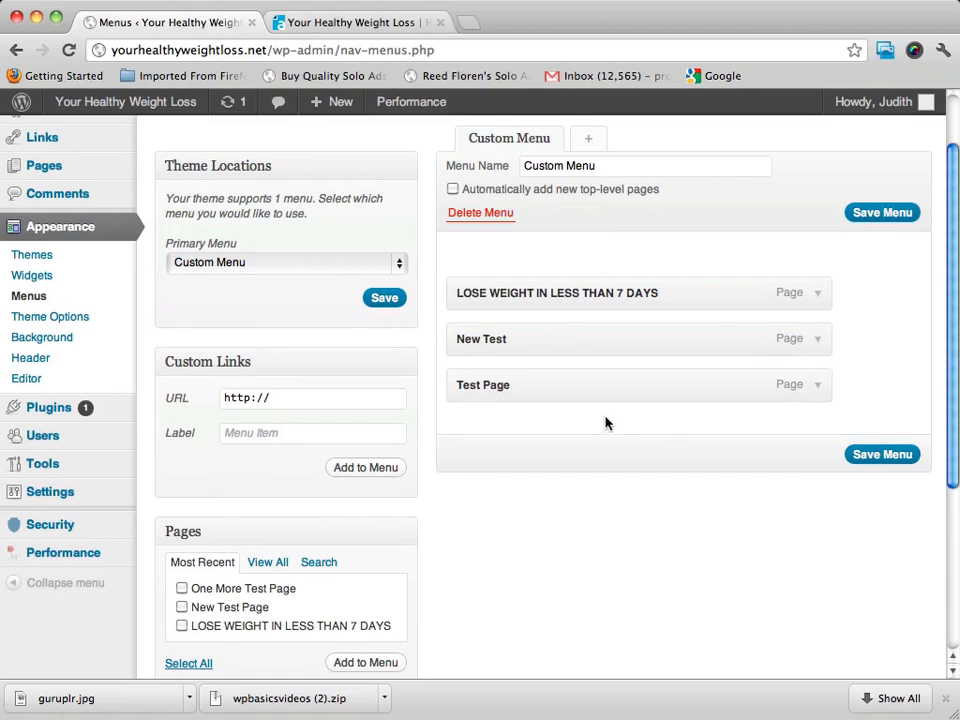
pyautogui.click(902, 456)
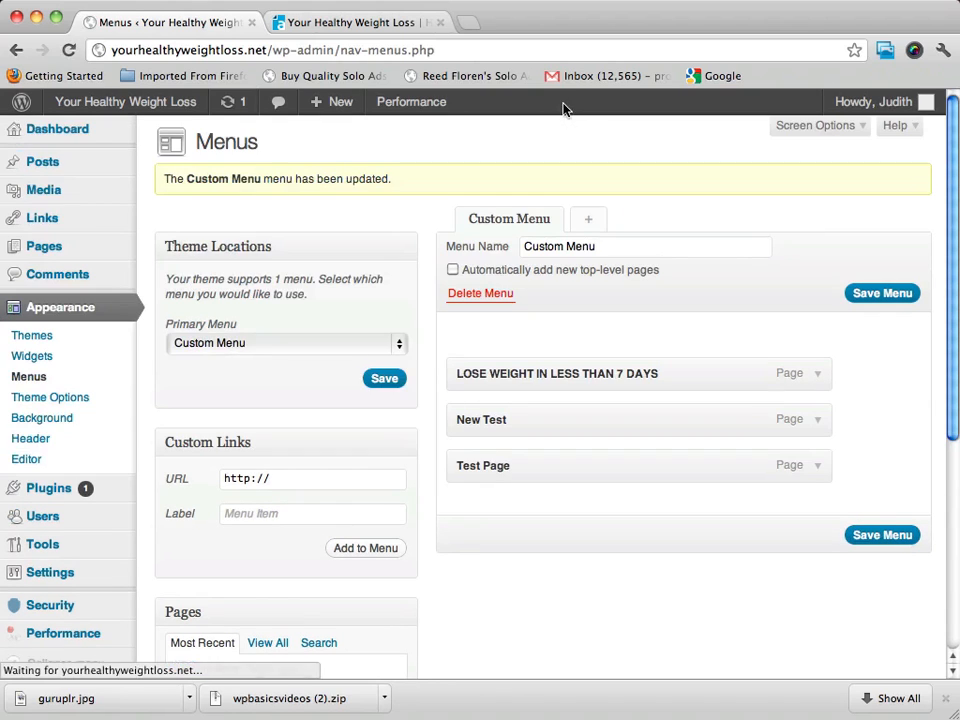
# Step: Reload the live site to check the new order of its navigation items, and return to the menu settings
pyautogui.click(356, 22)
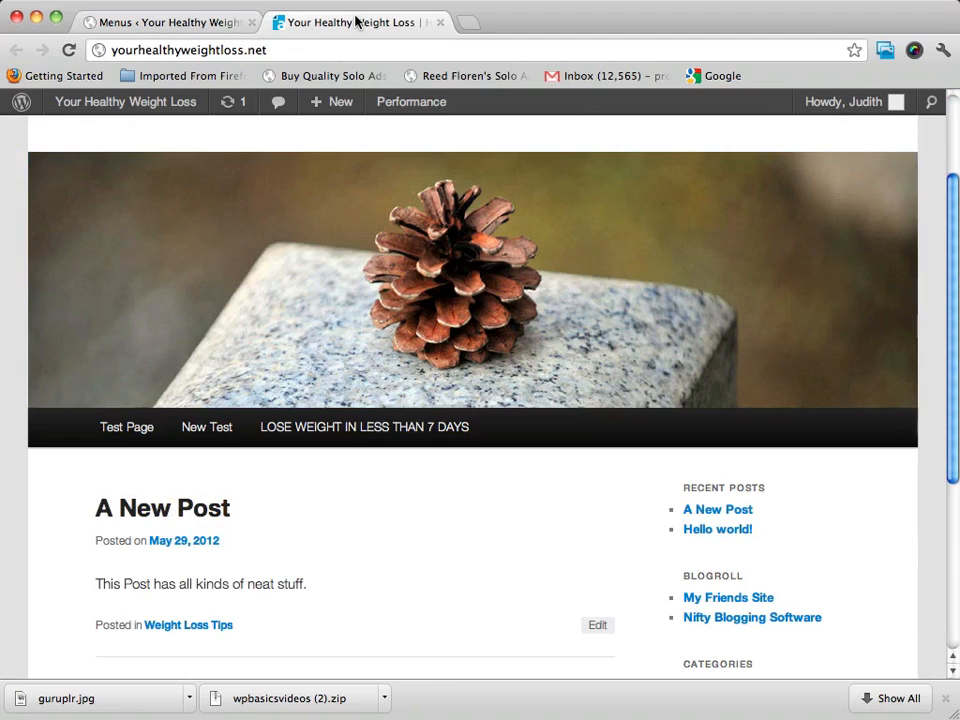
pyautogui.click(72, 50)
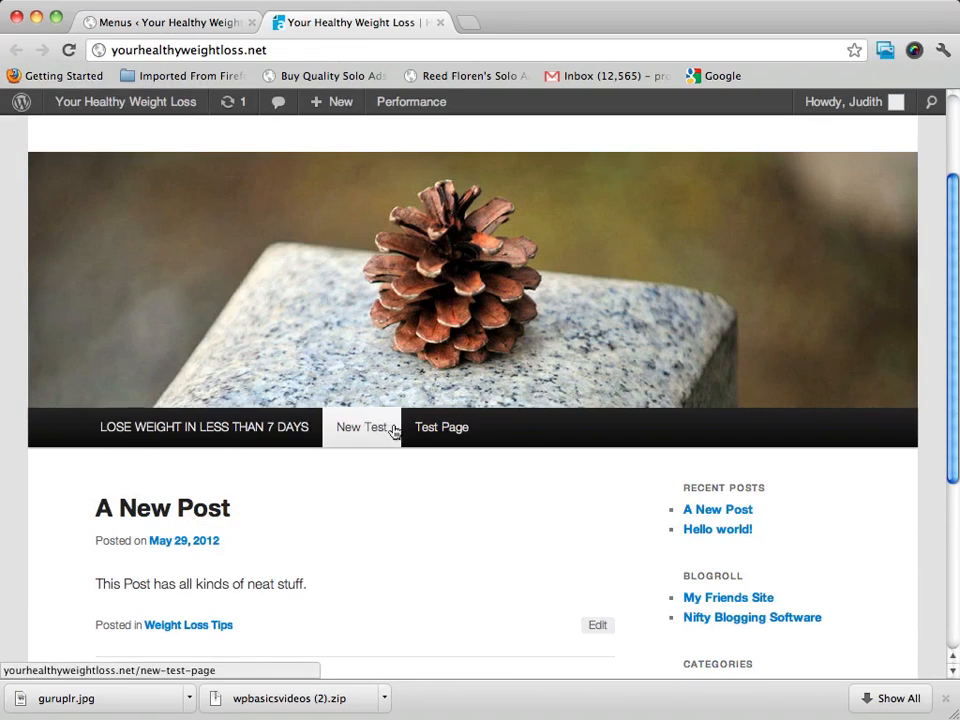
pyautogui.click(143, 23)
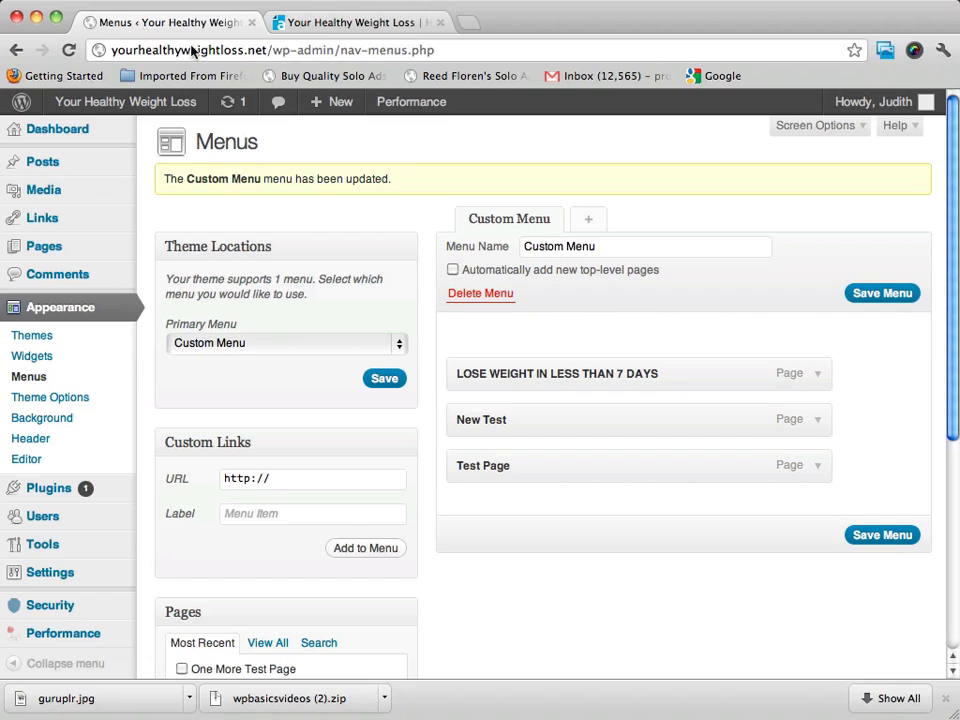
pyautogui.scroll(-2, 502, 333)
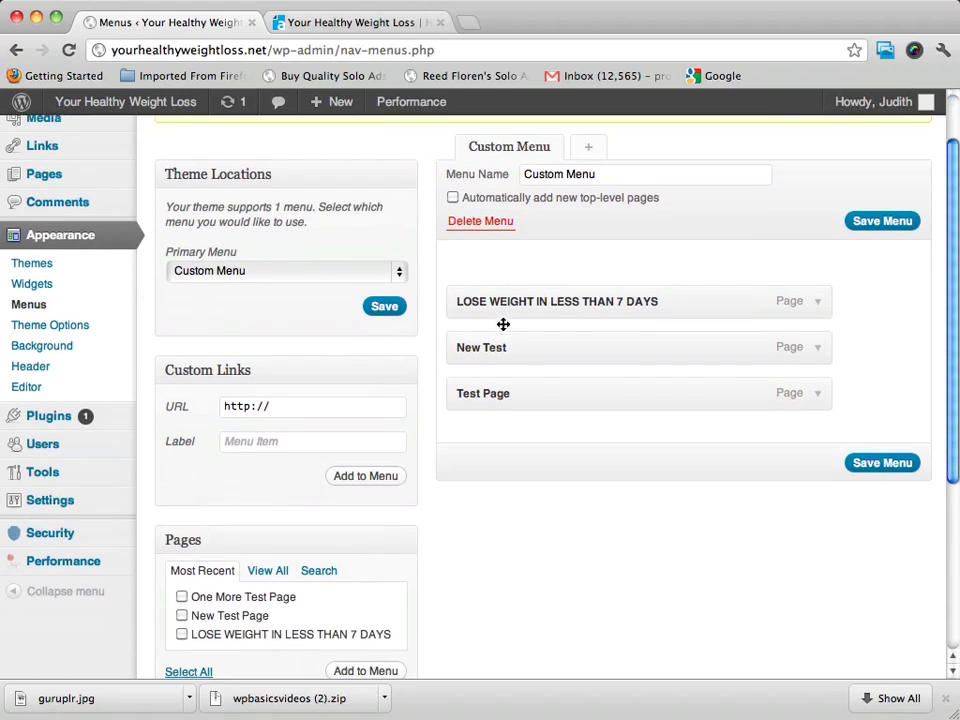
pyautogui.click(291, 411)
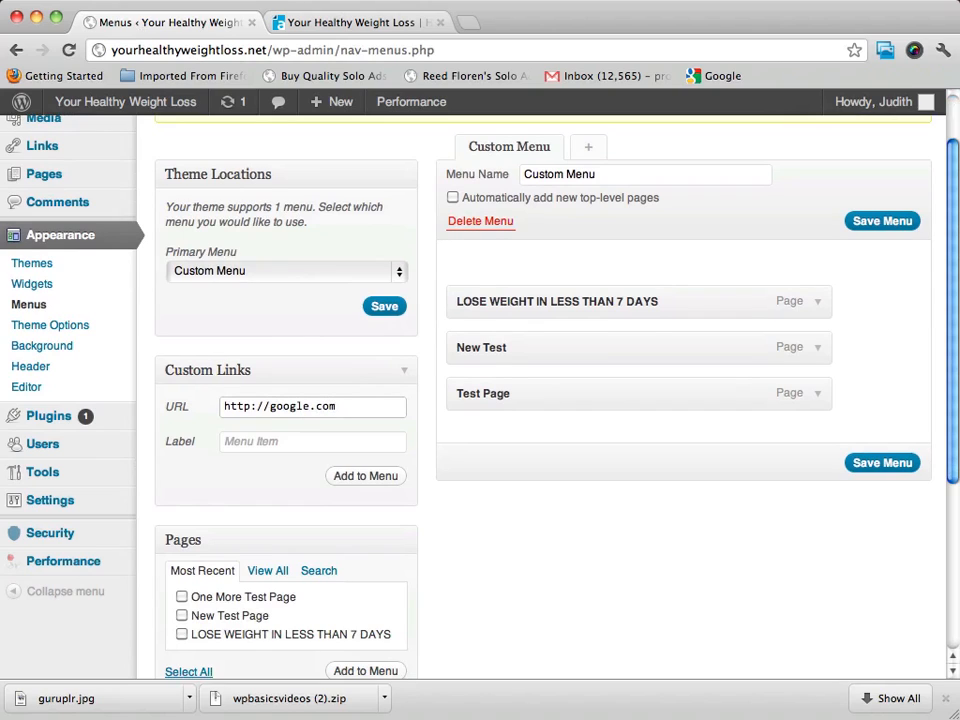
pyautogui.click(264, 446)
pyautogui.write('Search Engine')
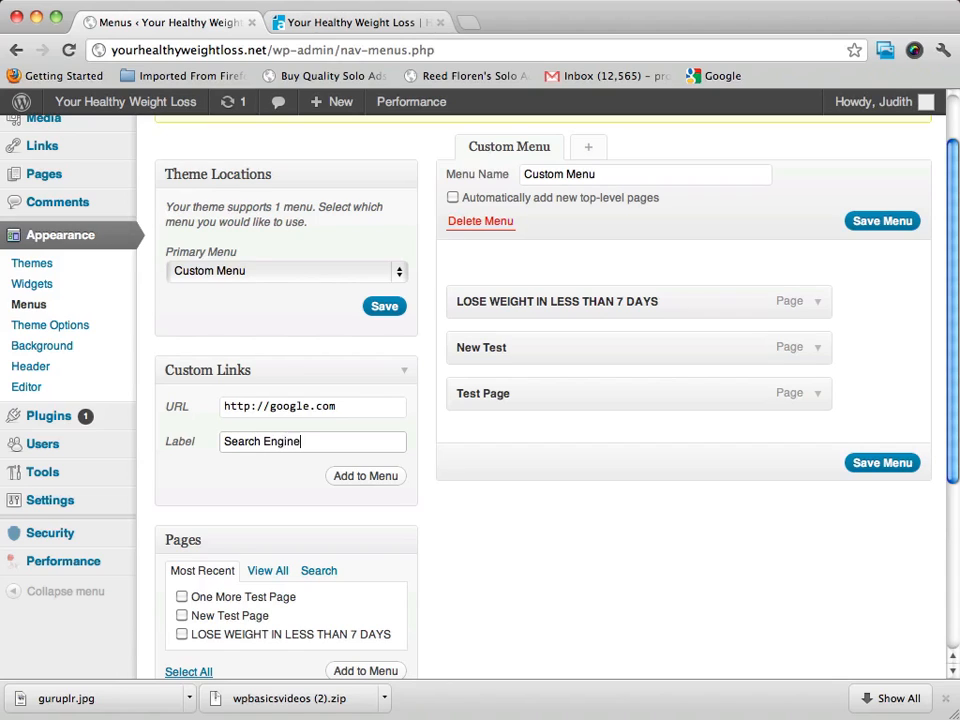
pyautogui.click(368, 479)
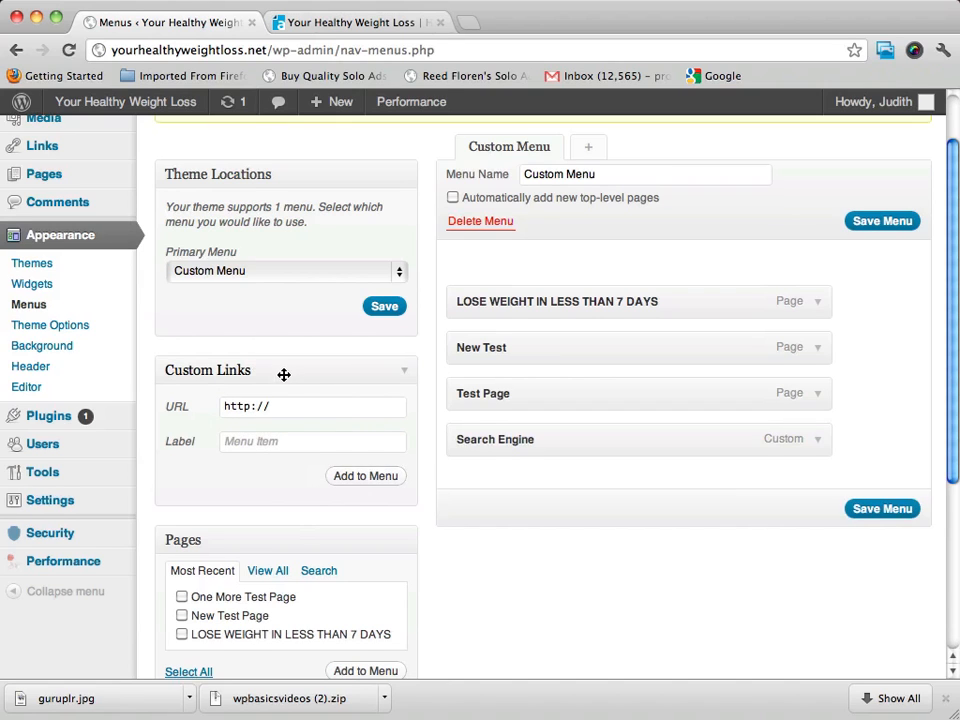
pyautogui.scroll(-4, 283, 375)
pyautogui.scroll(-2, 283, 378)
pyautogui.scroll(5, 284, 380)
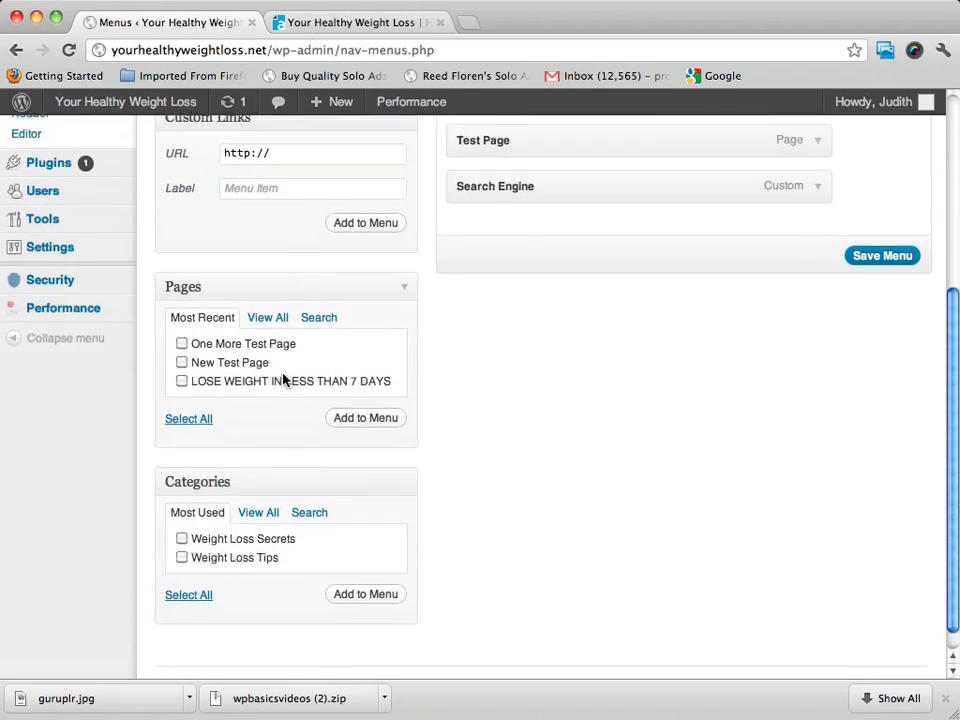
pyautogui.click(864, 488)
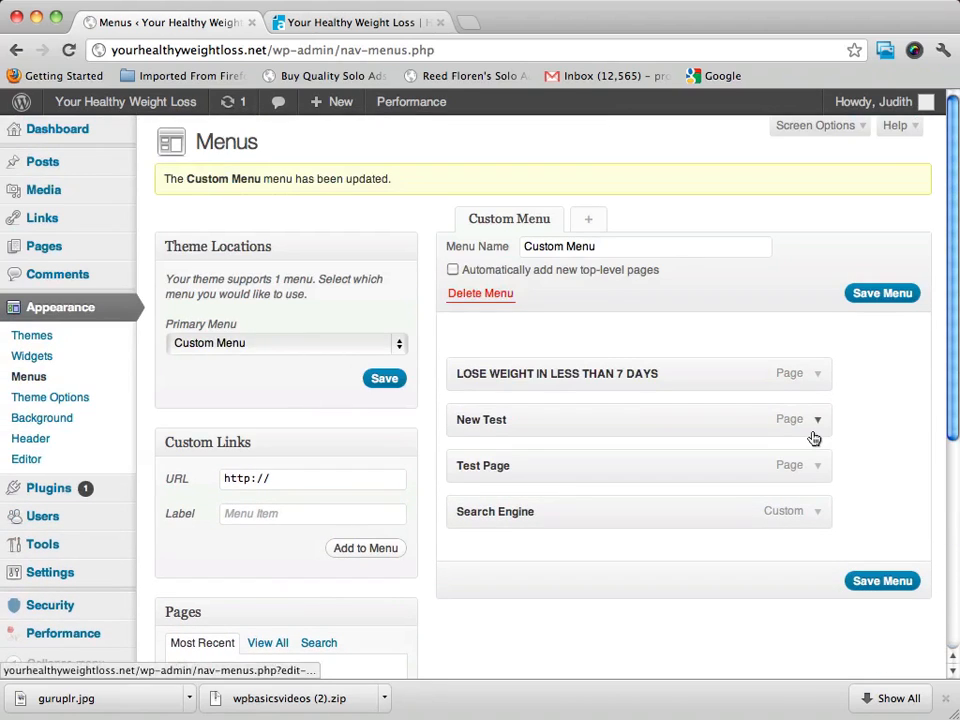
# Step: Add the Weight Loss Tips category to Custom Menu and save the menu
pyautogui.scroll(-6, 814, 439)
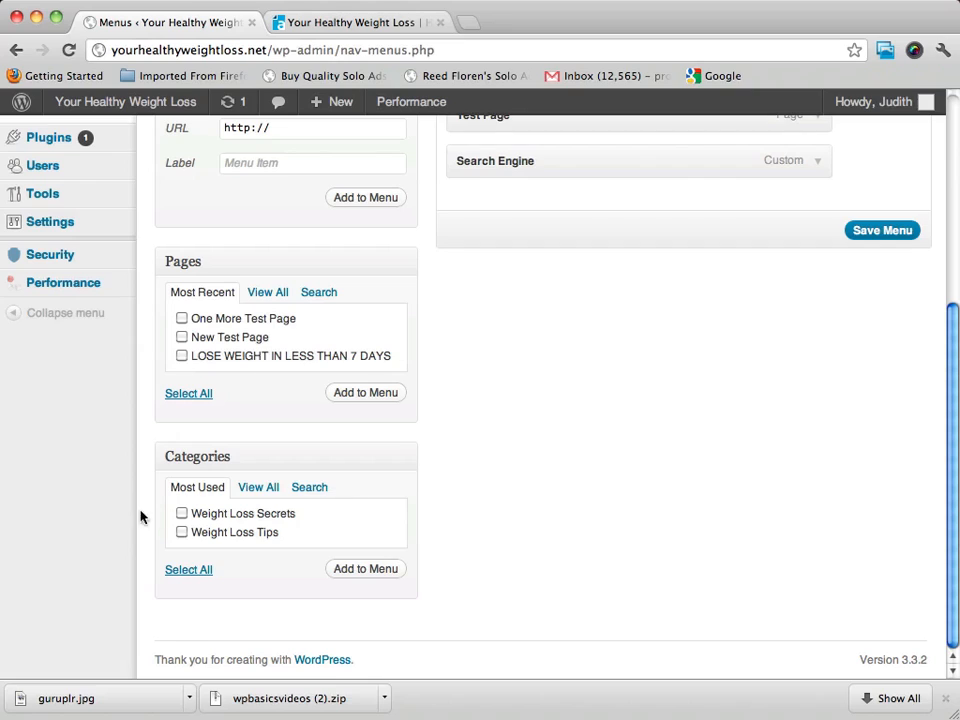
pyautogui.click(182, 533)
pyautogui.click(363, 569)
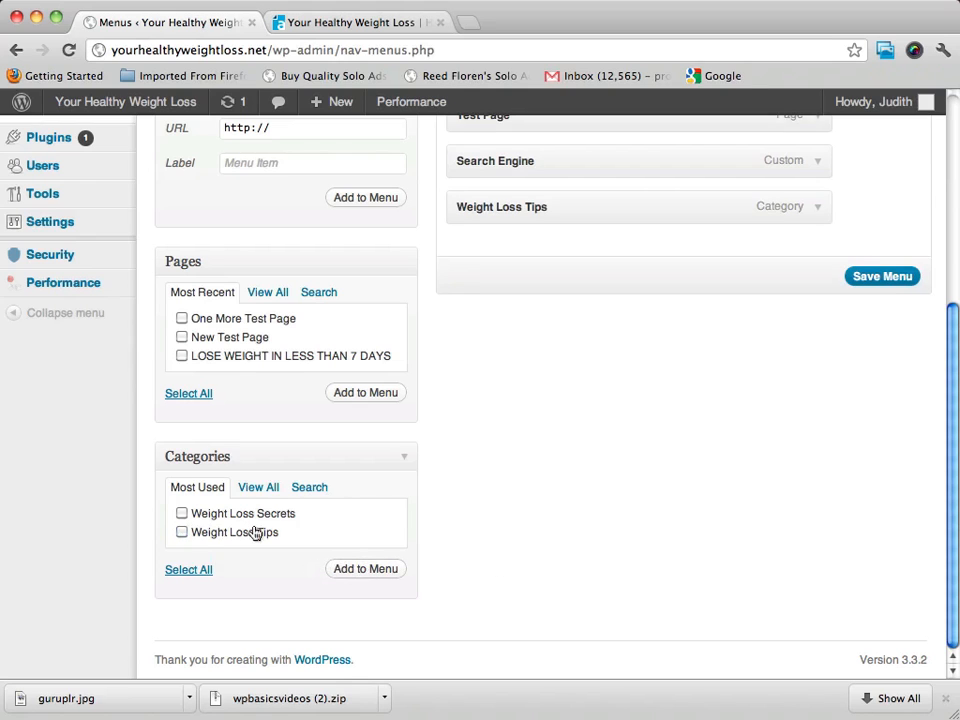
pyautogui.click(898, 275)
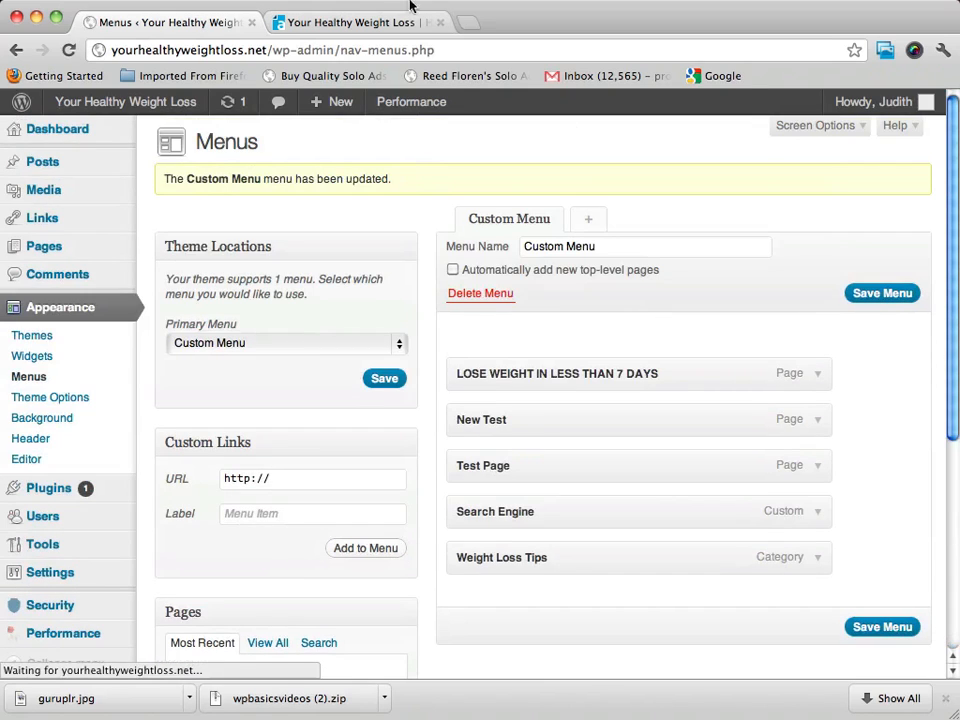
# Step: Reload the live site to check the custom link and category items in its navigation bar
pyautogui.click(410, 7)
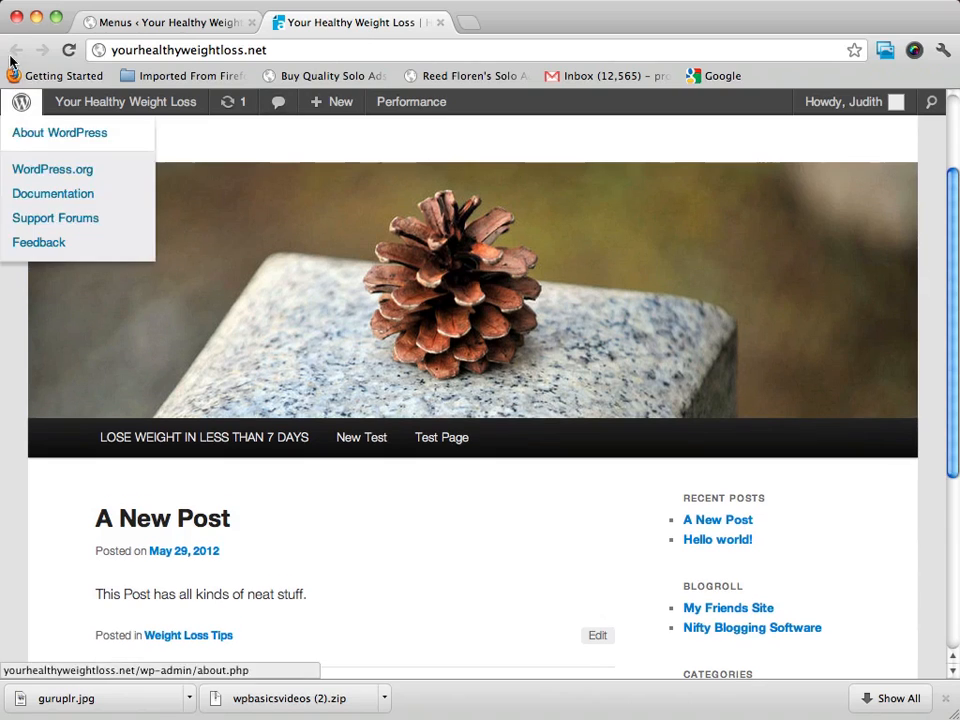
pyautogui.click(68, 50)
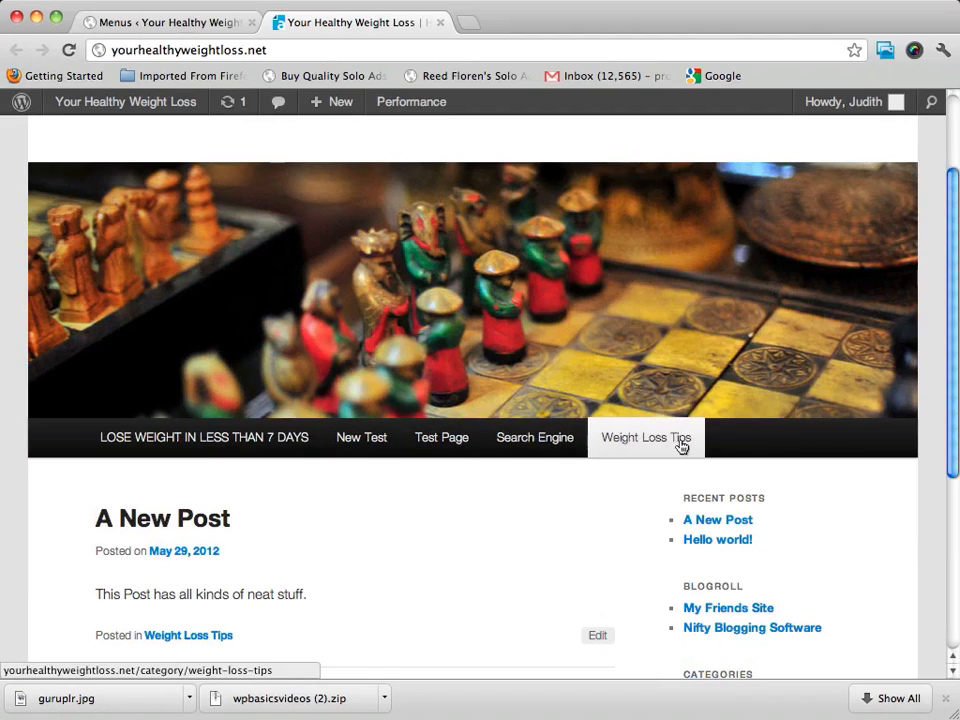
# Step: Review the items of Custom Menu in the menu settings and switch back to the live site
pyautogui.click(171, 22)
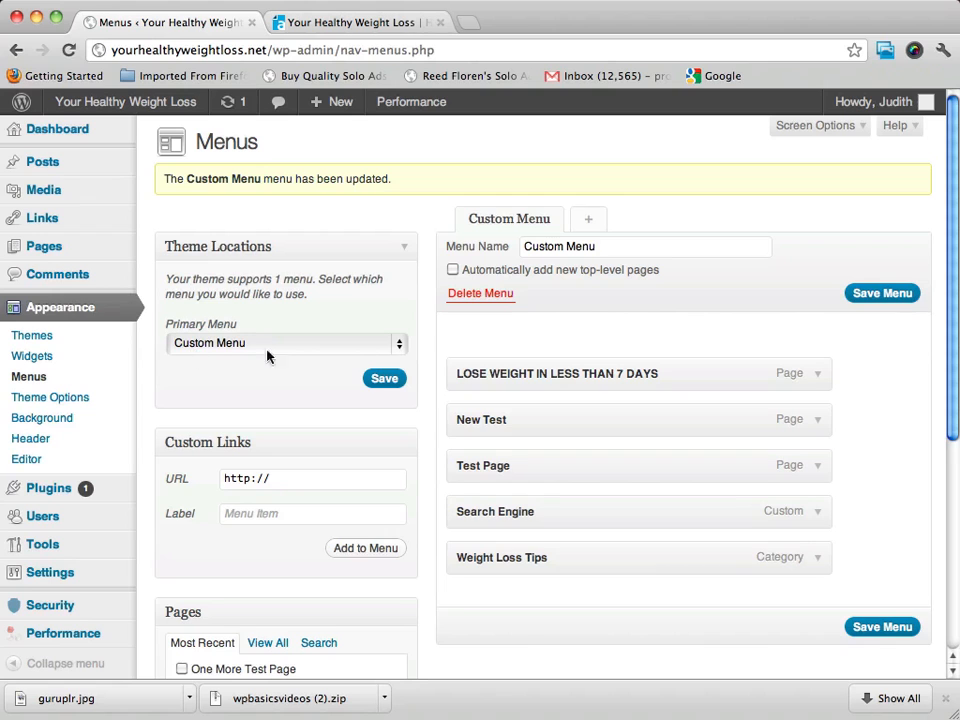
pyautogui.scroll(-5, 581, 314)
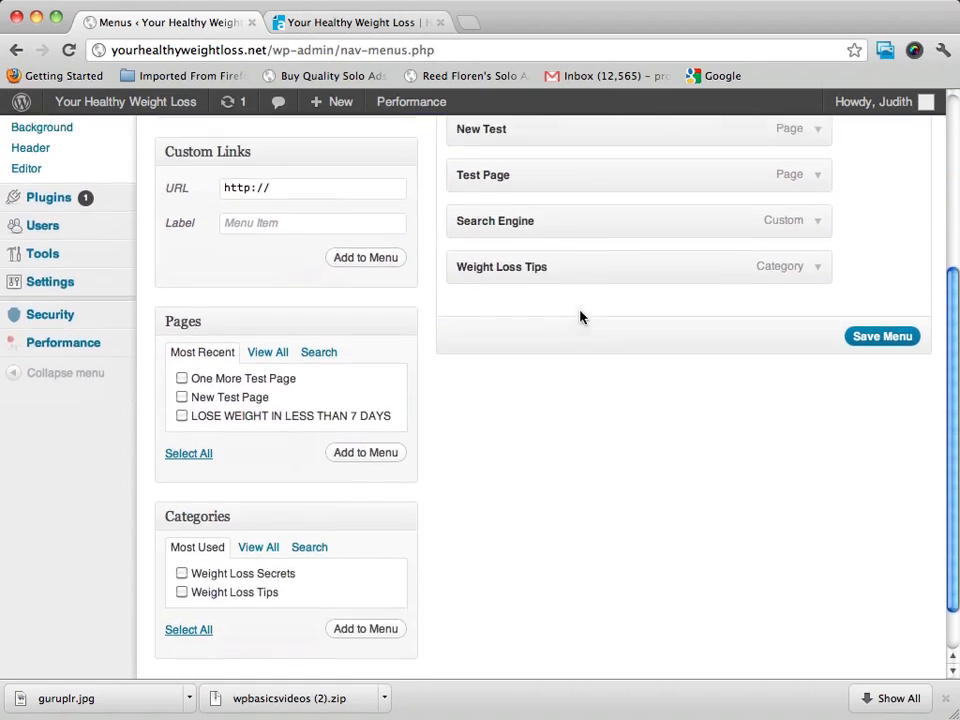
pyautogui.scroll(5, 581, 316)
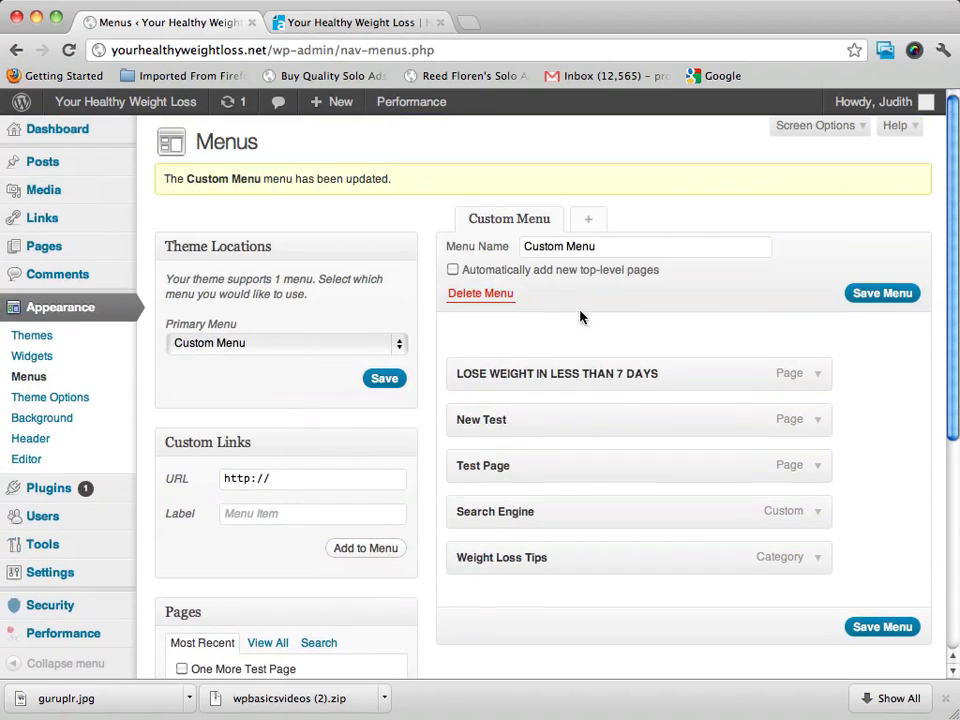
pyautogui.click(320, 23)
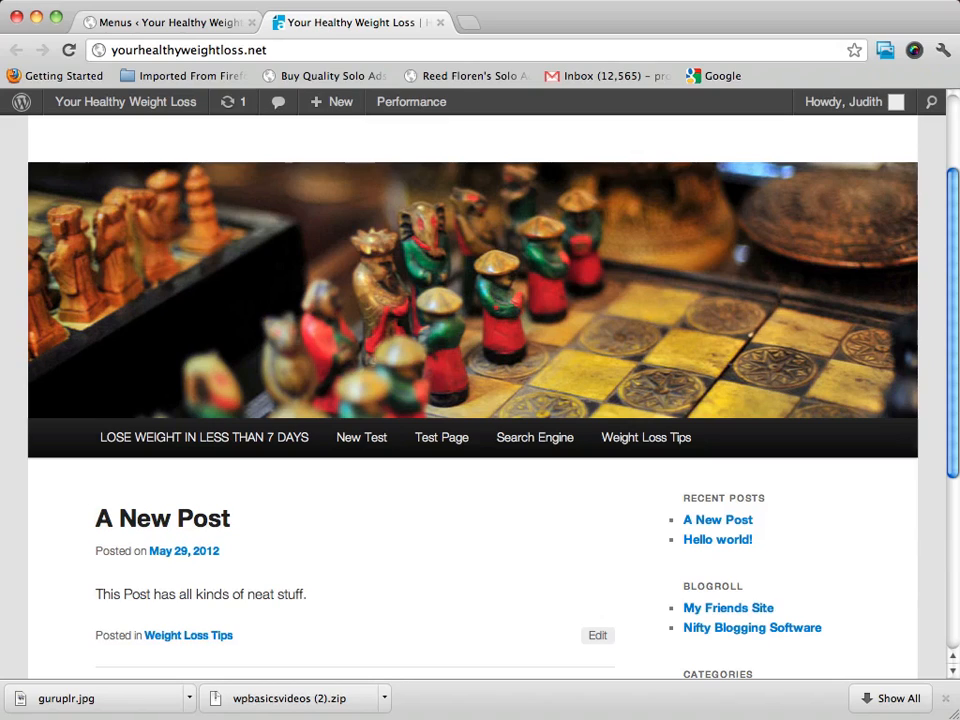